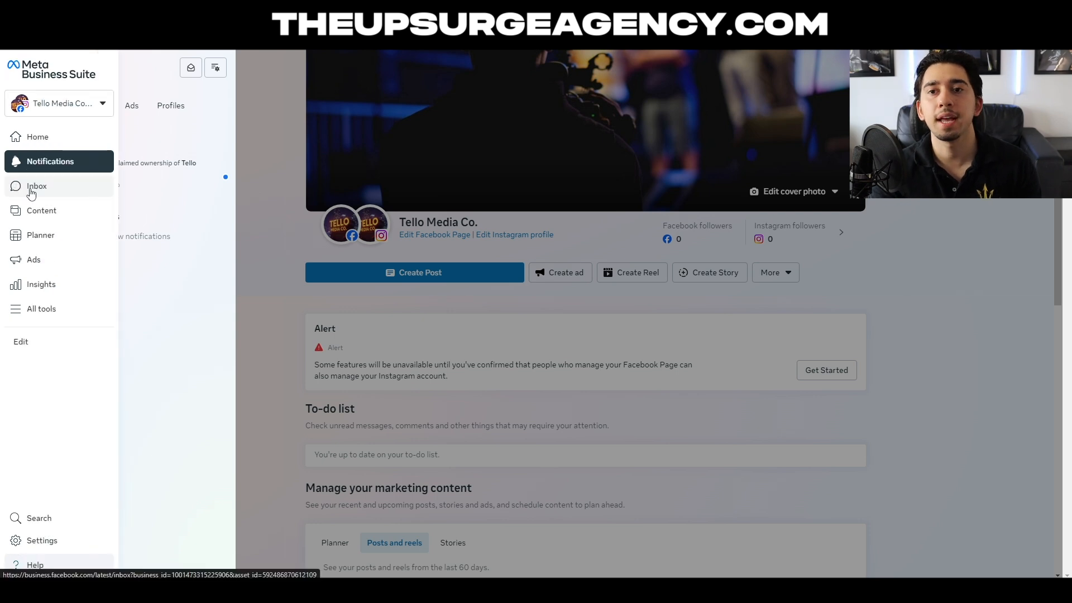
- Look through the business's Inbox, Content, Planner, Ads and Insights sections and examine the list of all available tools
click(27, 187)
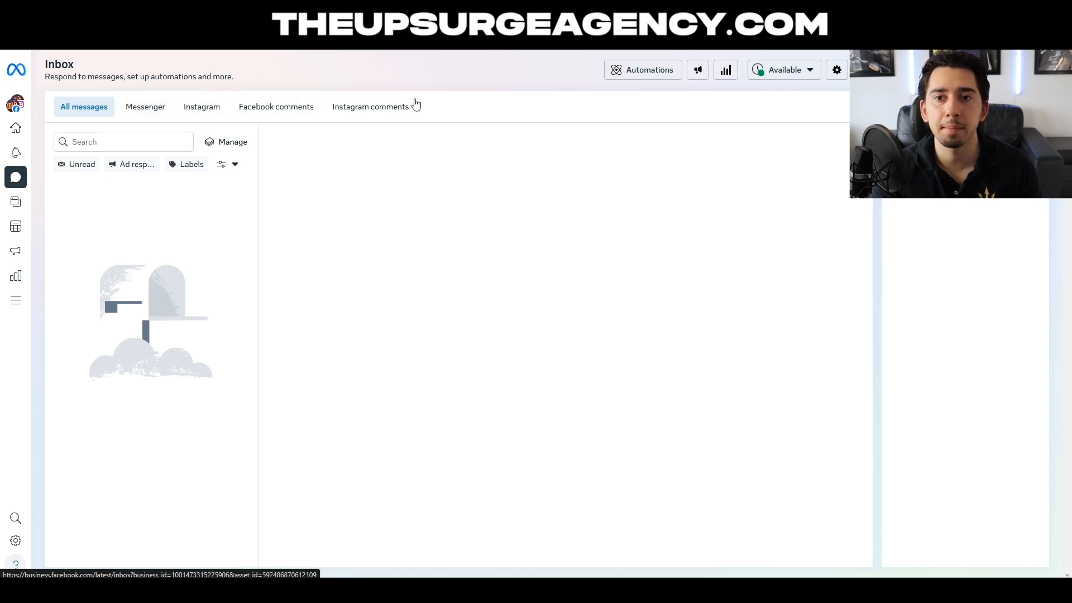
click(10, 211)
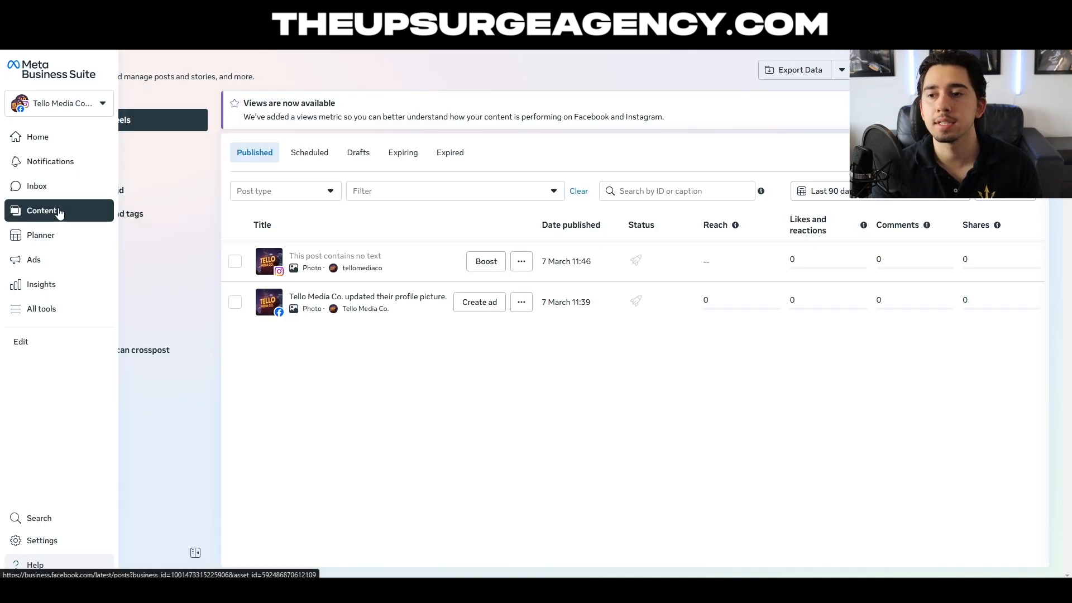
drag(559, 303, 555, 302)
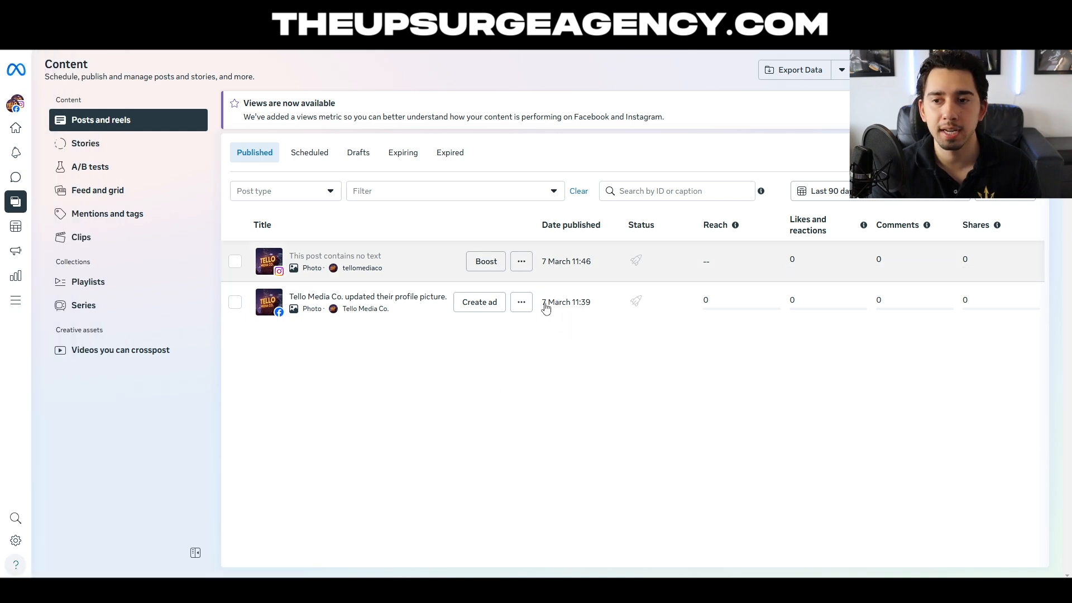
click(16, 229)
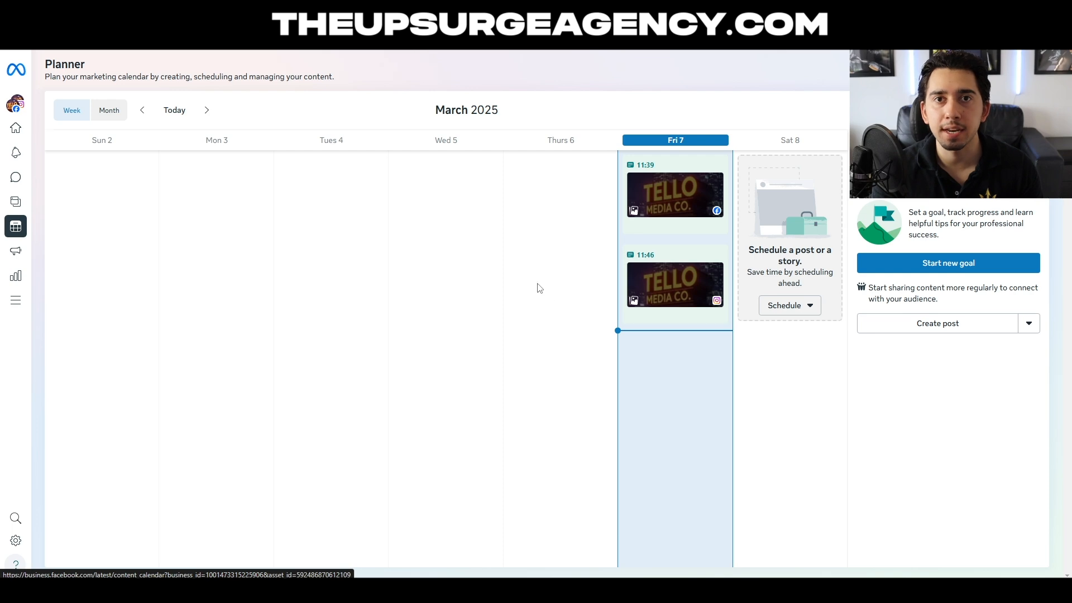
click(15, 254)
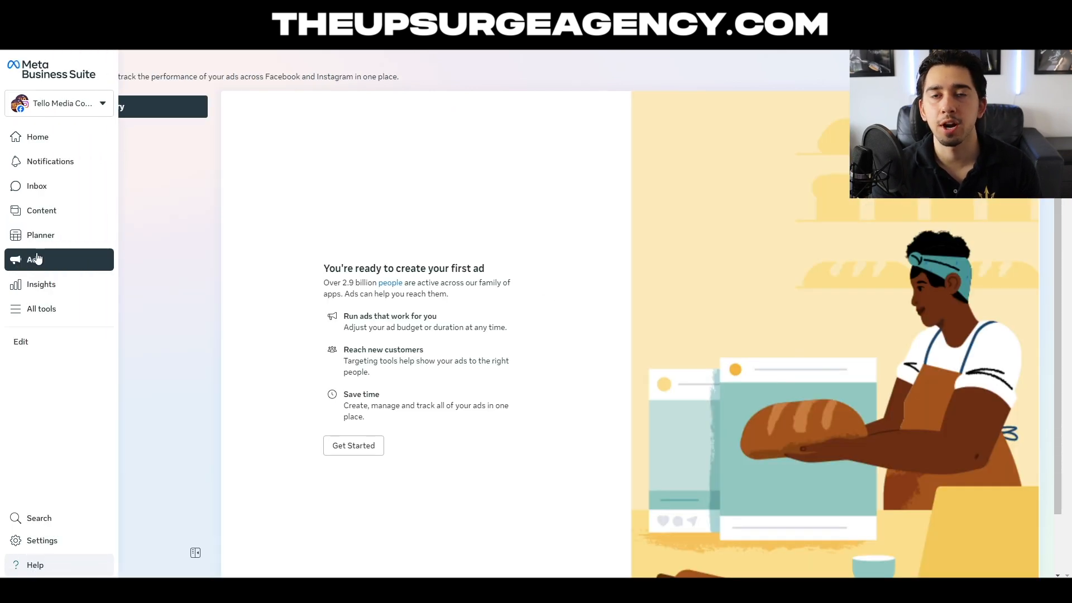
click(42, 284)
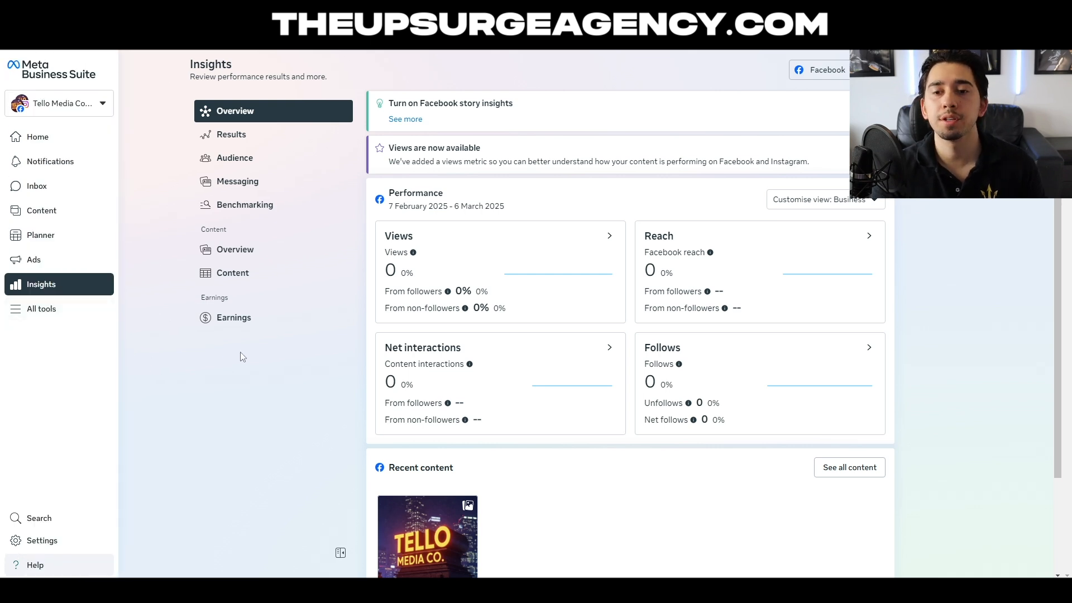
click(48, 313)
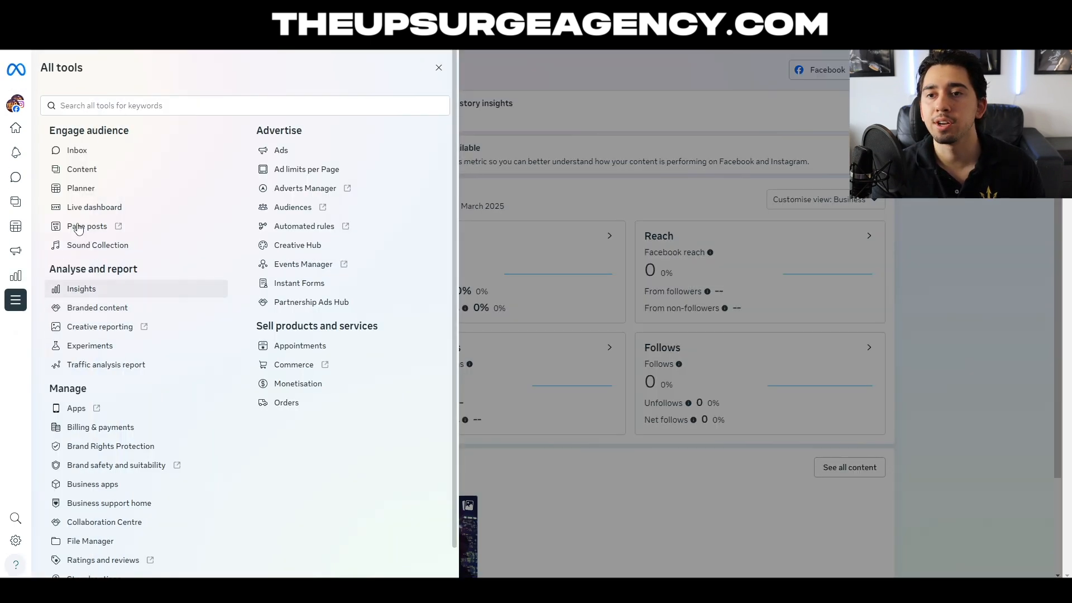
drag(262, 134, 303, 134)
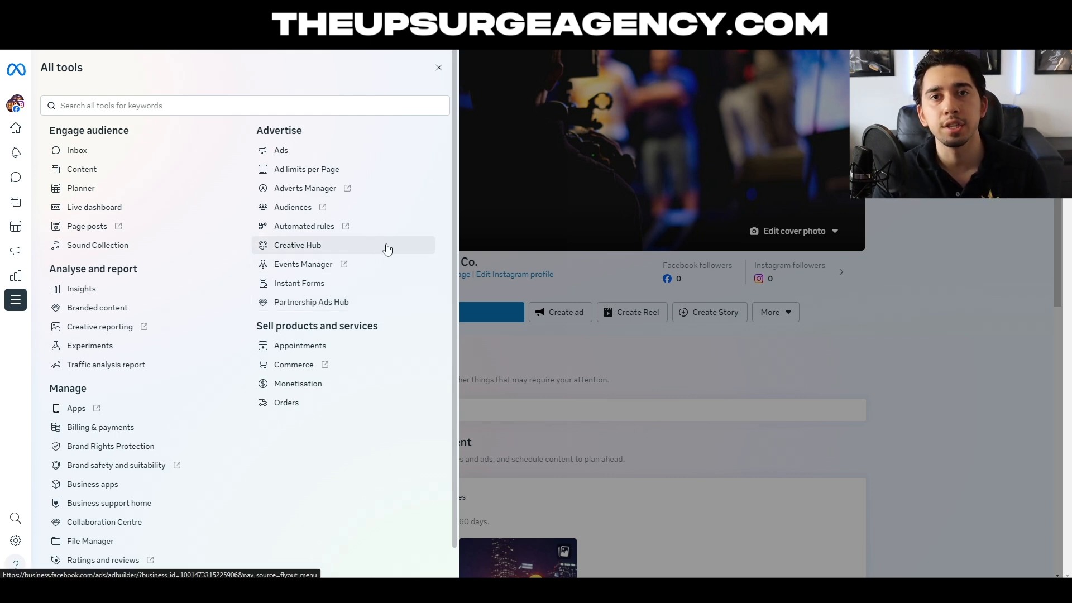
- Open Events Manager and start connecting a new data source of the Web type
click(349, 269)
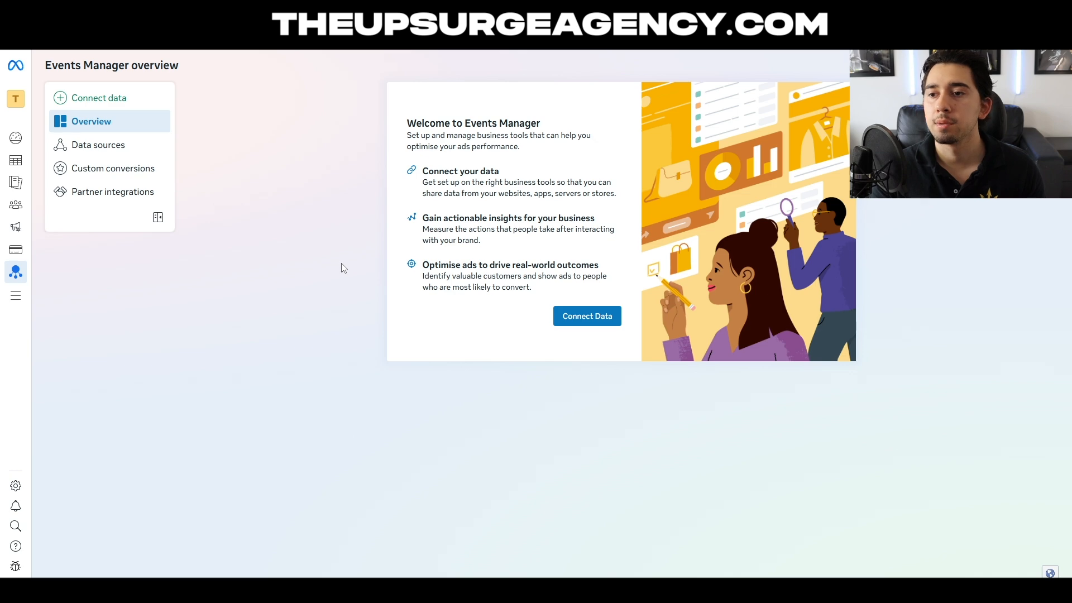
click(595, 324)
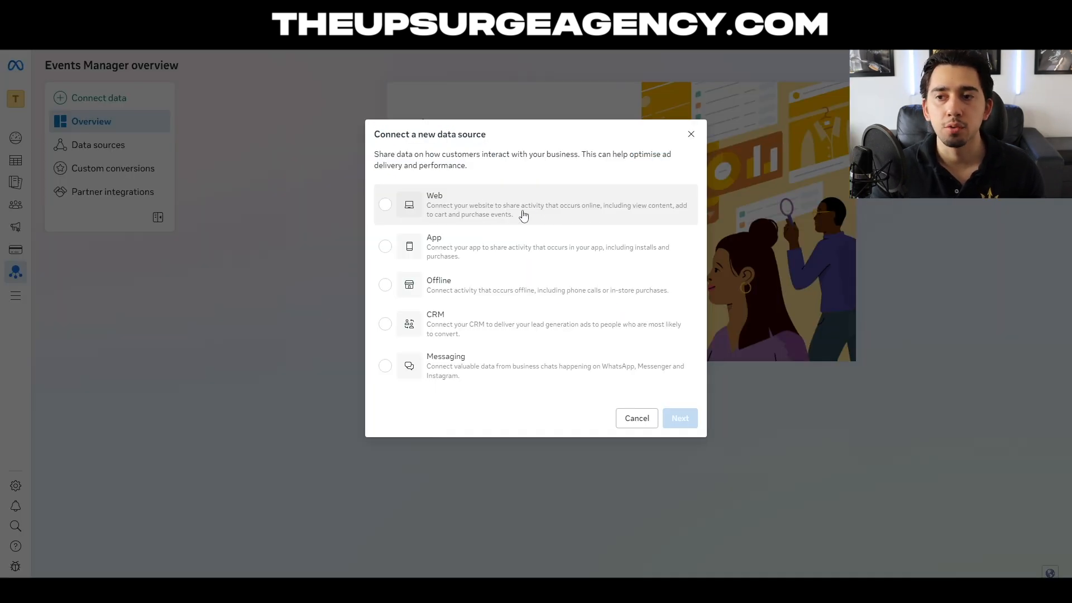
click(493, 210)
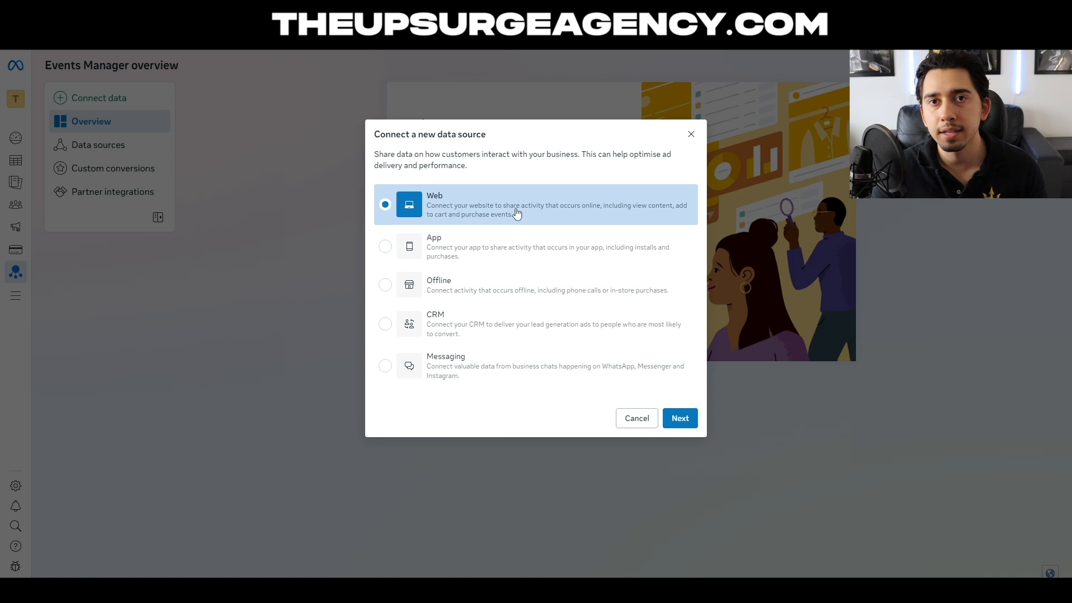
click(683, 422)
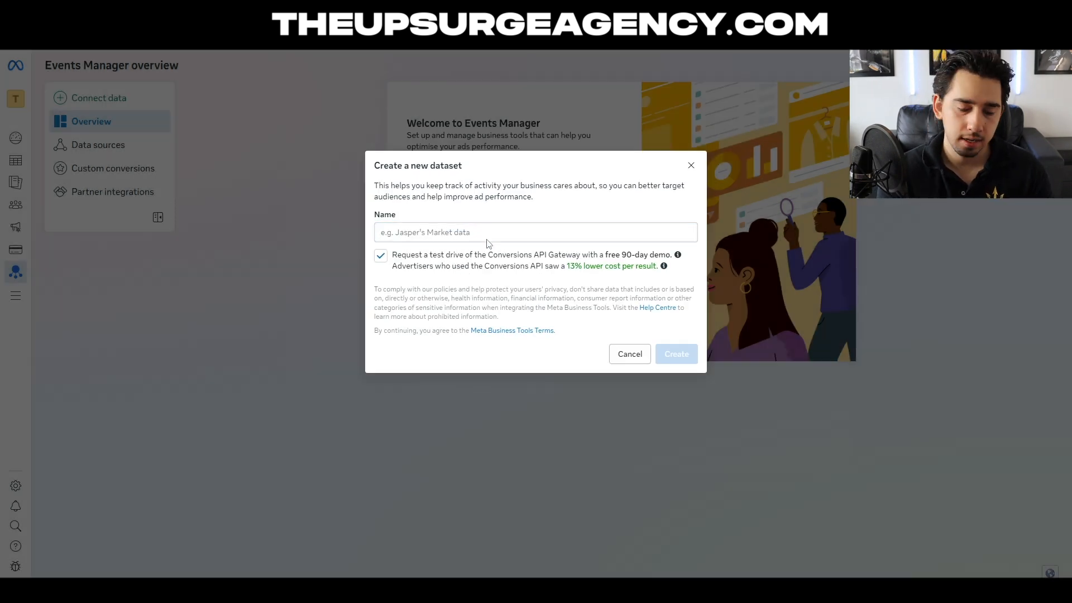
- Create the dataset with the name Tello Media, opting out of the Conversions API Gateway test drive
text(Tello Media)
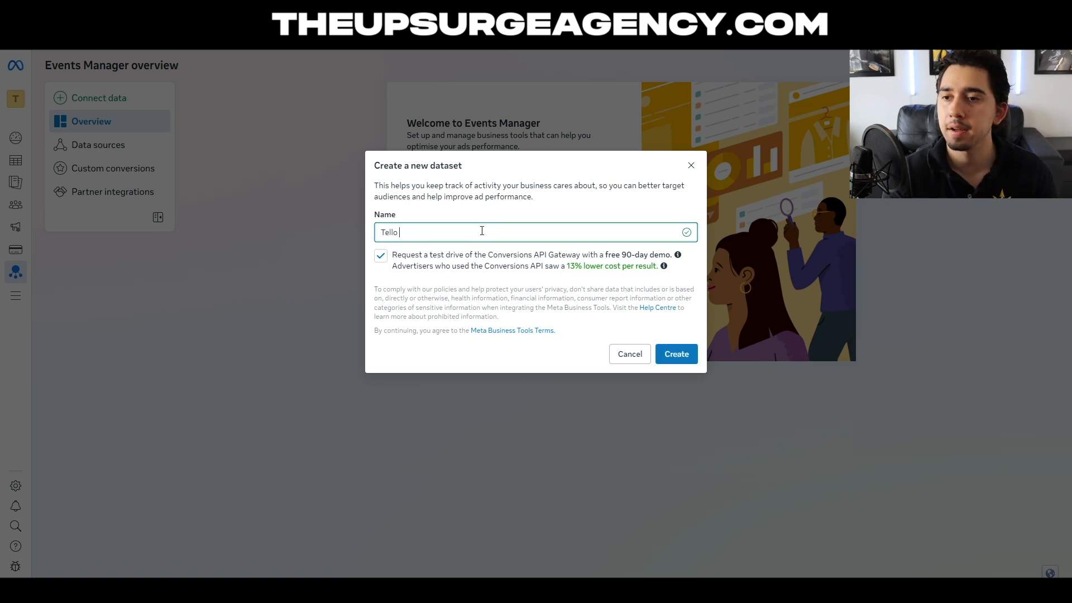
click(430, 256)
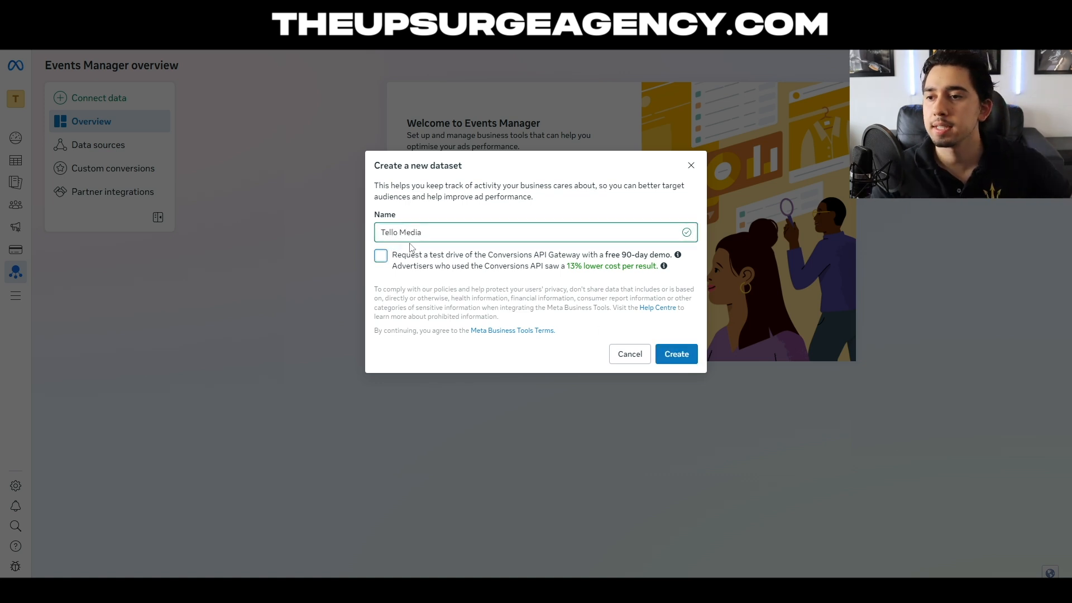
click(678, 355)
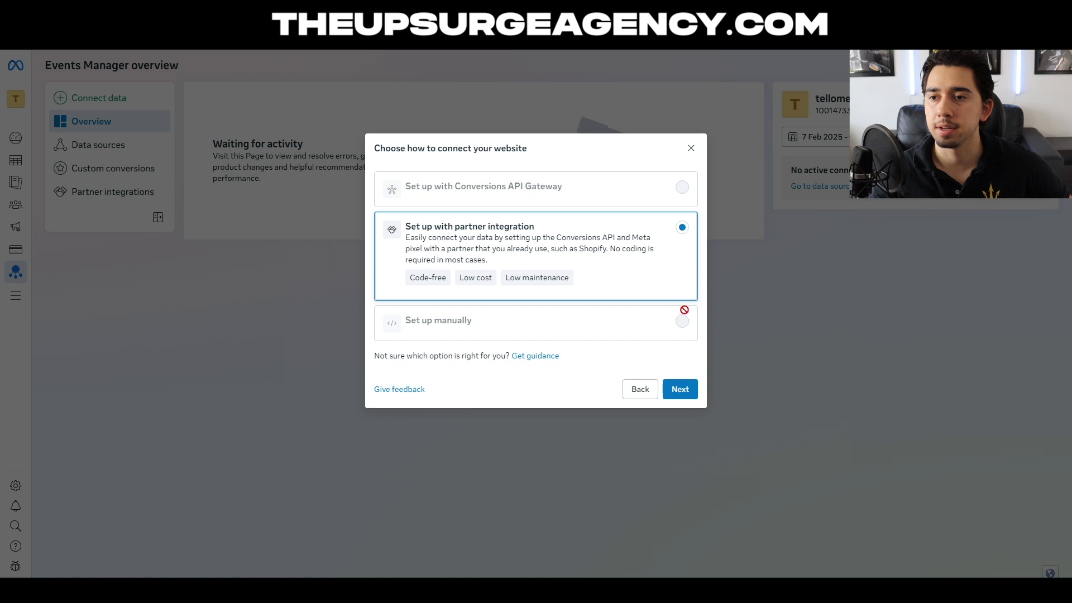
- Choose partner integration as the website connection method and select WordPress as the partner
click(693, 391)
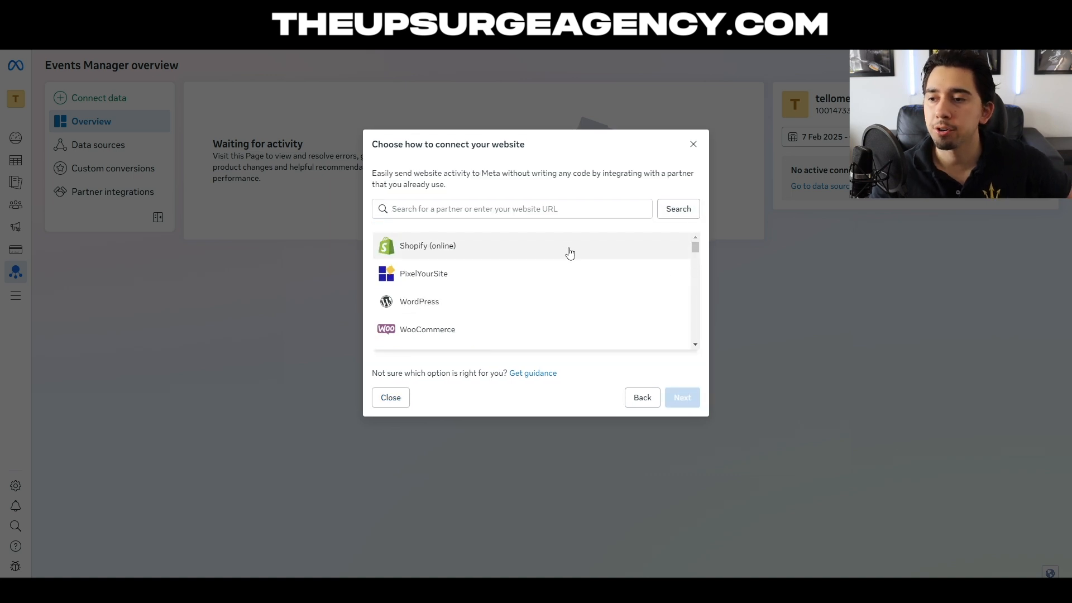
click(695, 345)
scroll(695, 344, down, 4)
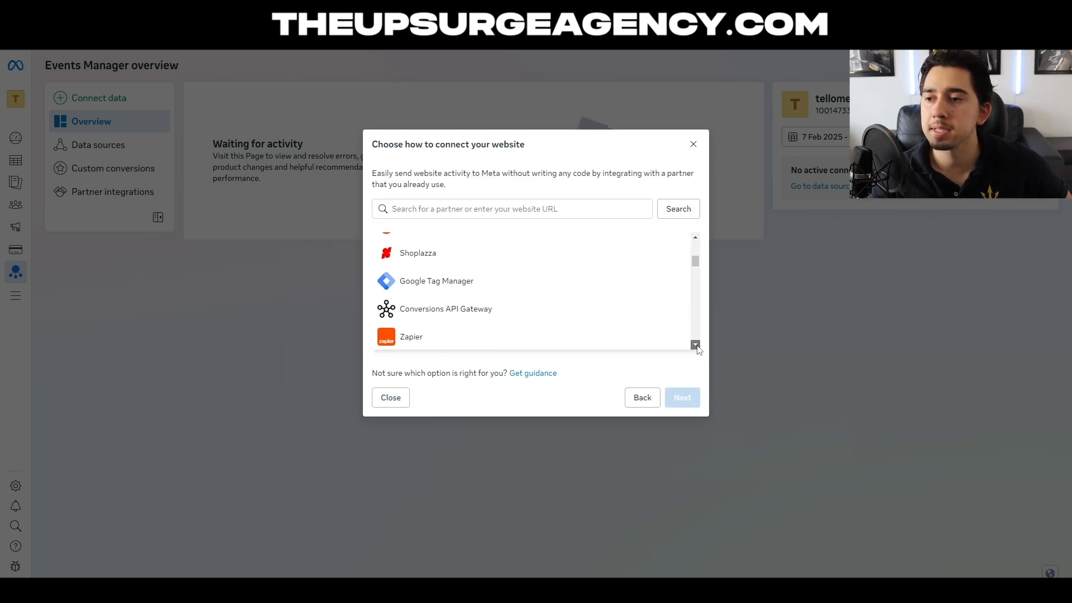
scroll(483, 307, up, 8)
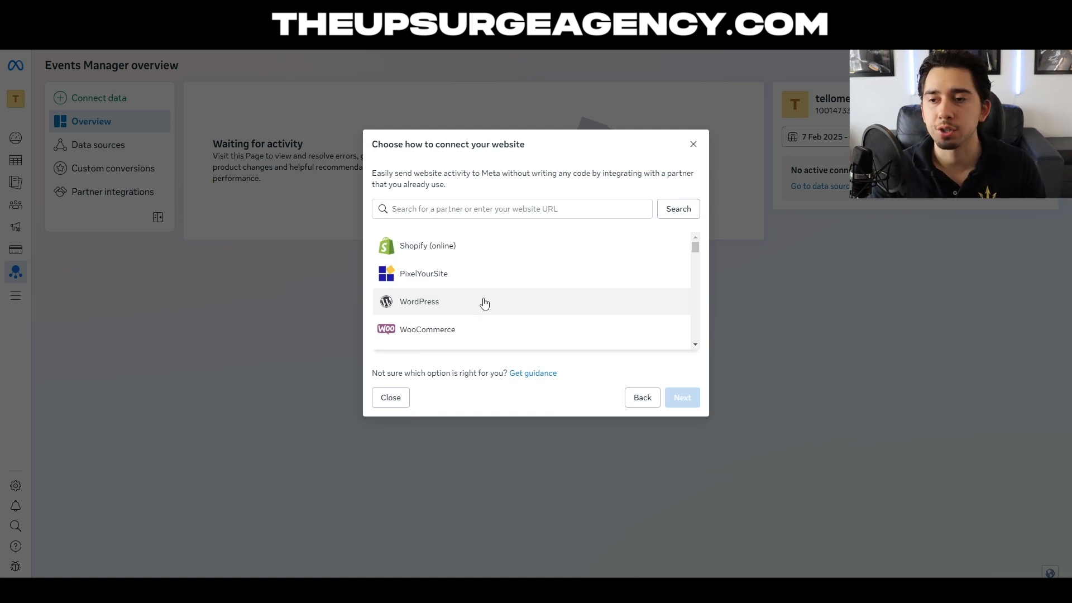
click(500, 309)
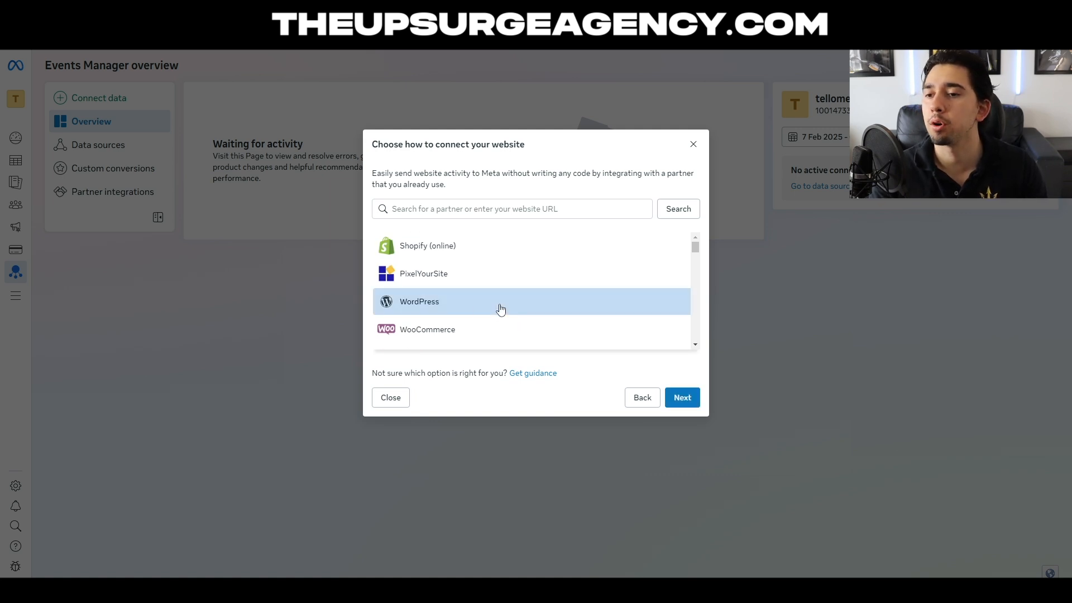
click(692, 397)
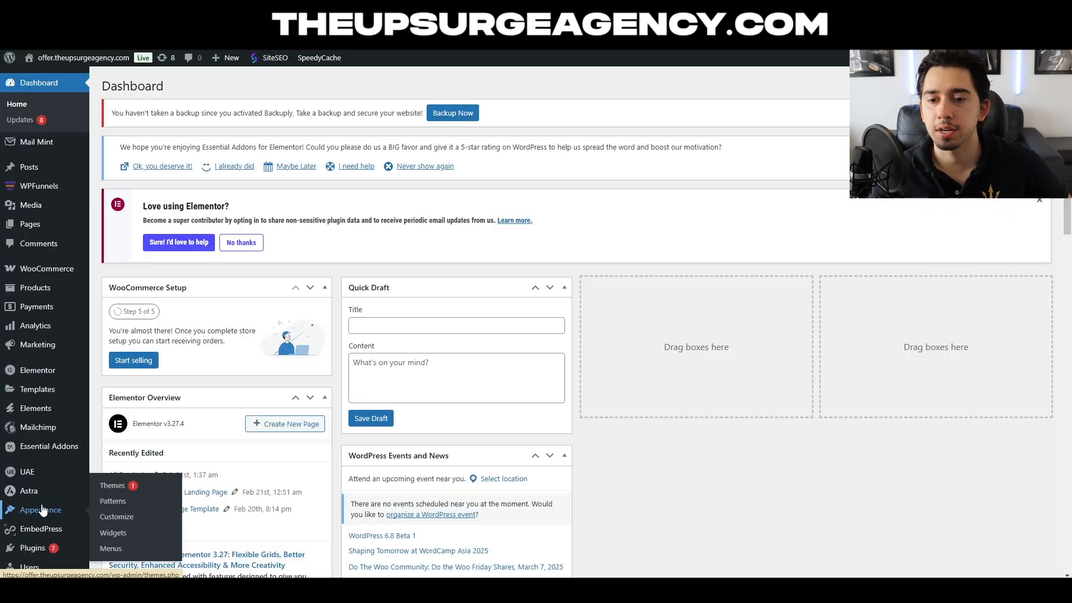
- Switch to the WordPress dashboard, find the Meta pixel for WordPress plugin with the search "meta pixel", and install and activate it
scroll(43, 503, down, 2)
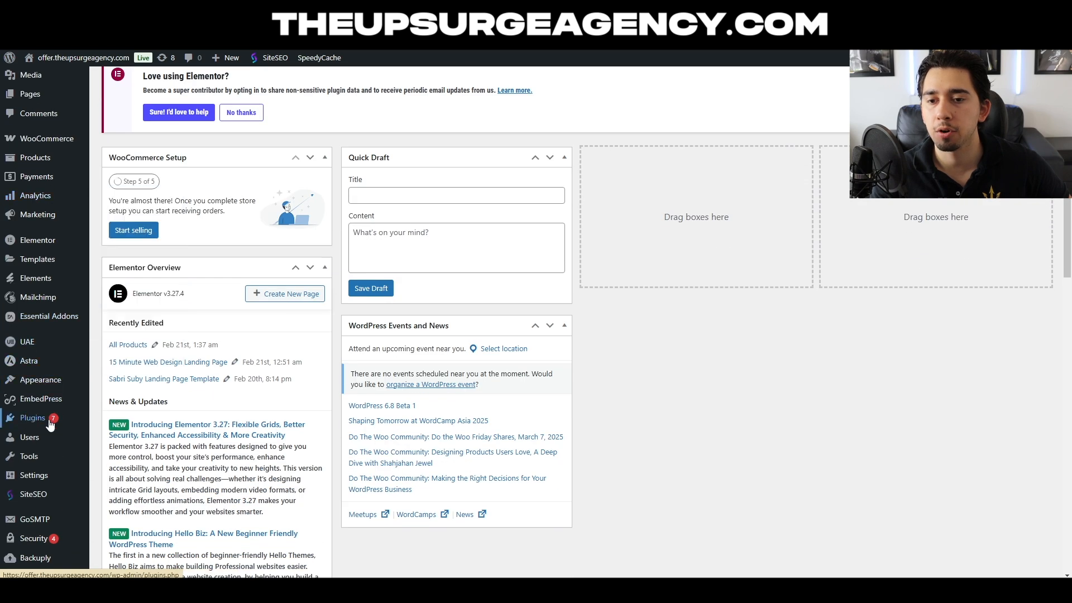
mouse_move(49, 427)
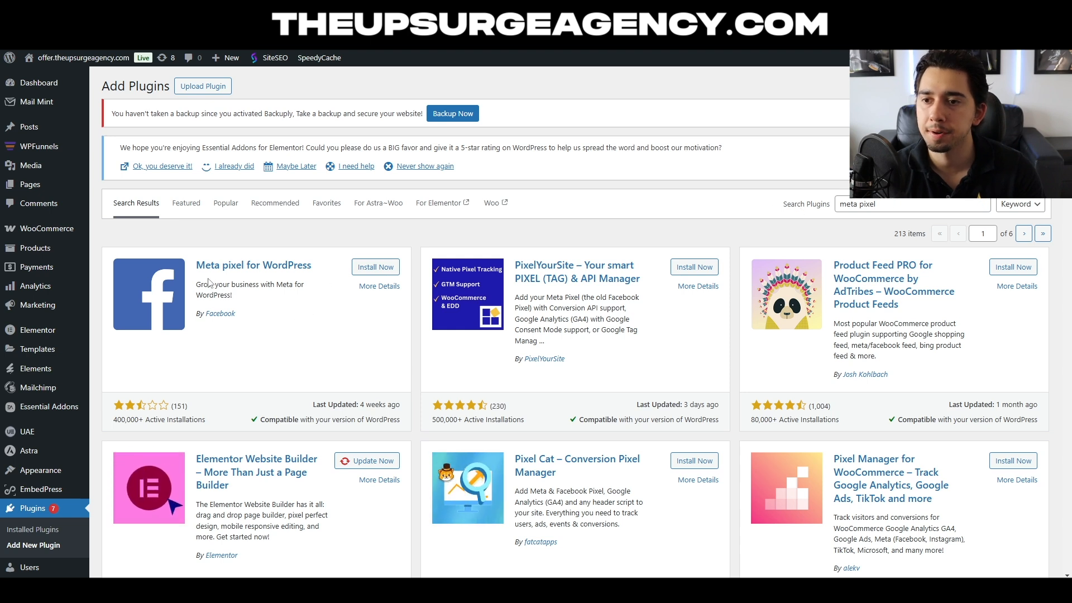
click(367, 271)
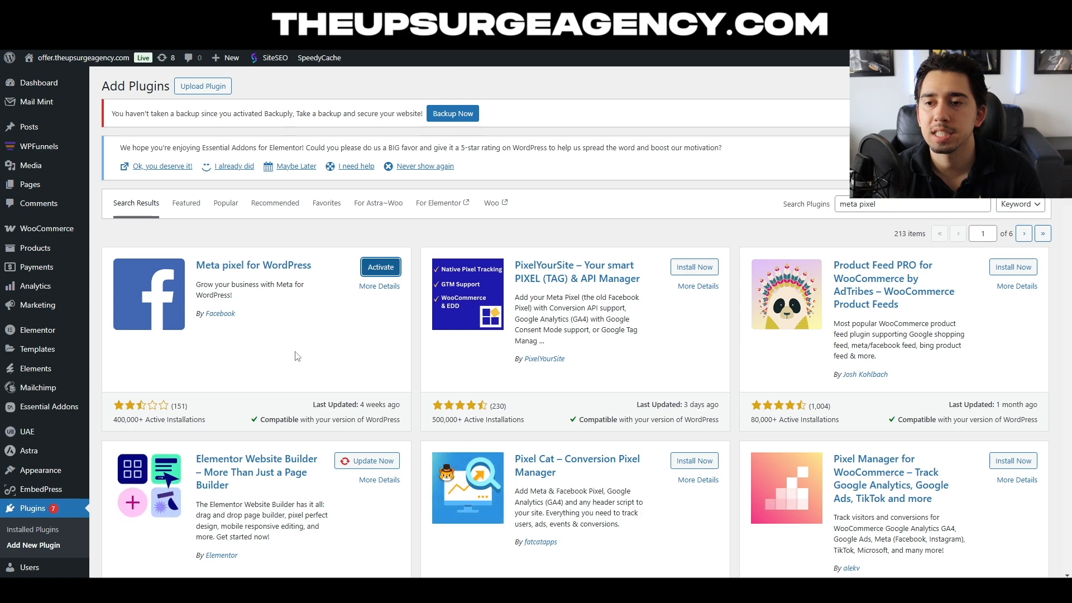
click(373, 272)
- Open the Meta pixel for WordPress plugin's settings and start connecting the business to Facebook, continuing with the personal account
scroll(281, 365, down, 7)
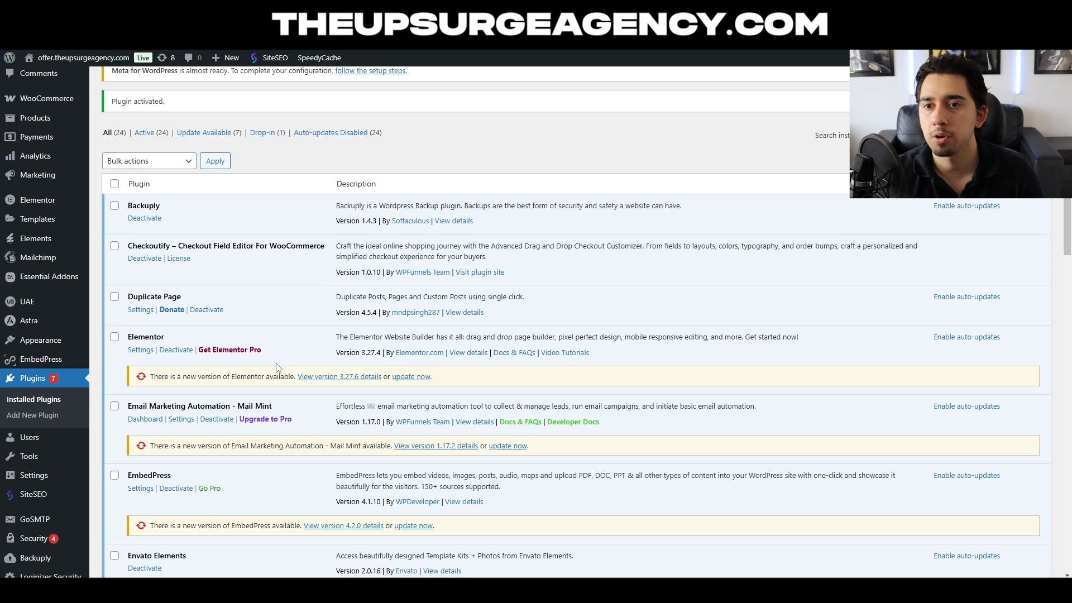
scroll(251, 370, down, 5)
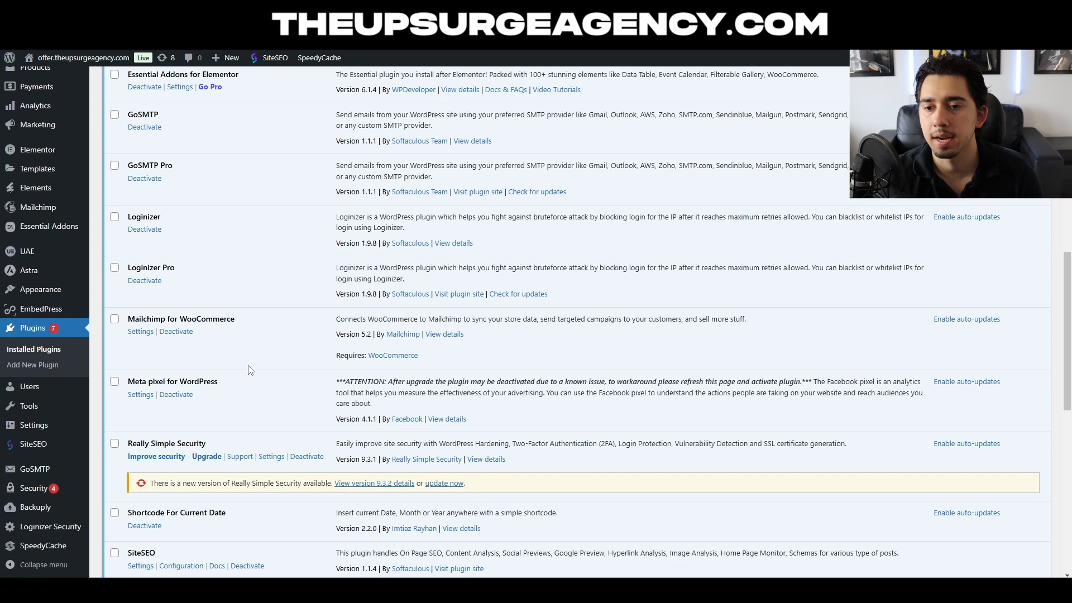
click(141, 401)
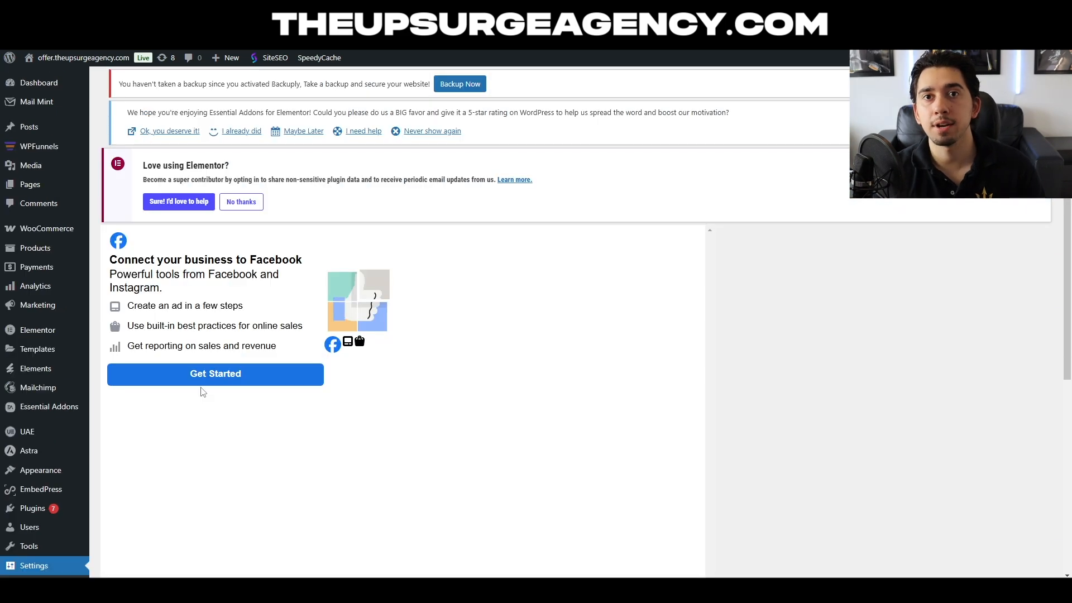
click(241, 376)
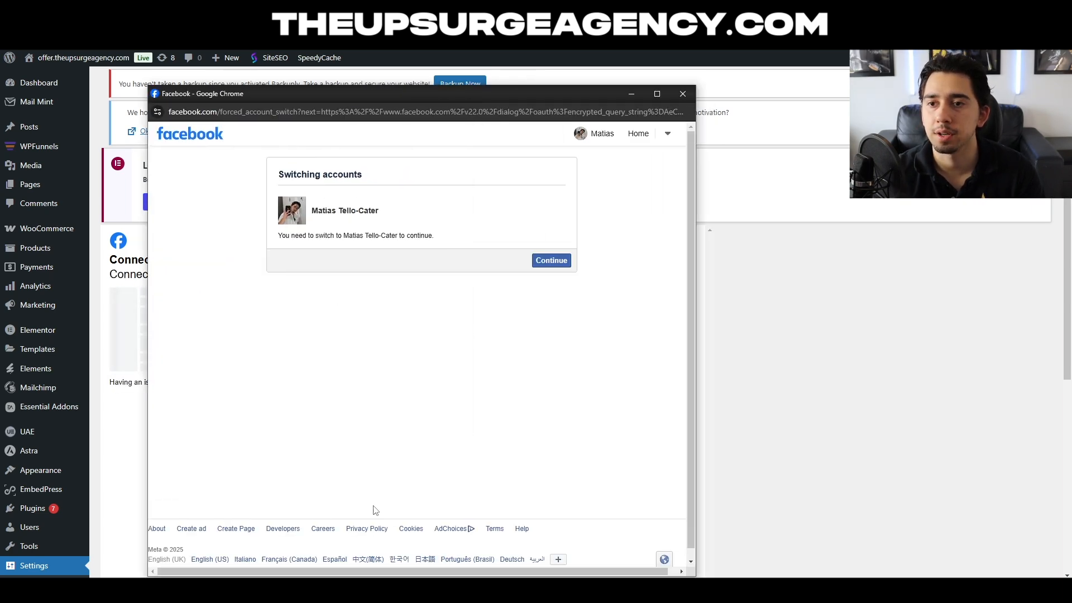
click(558, 261)
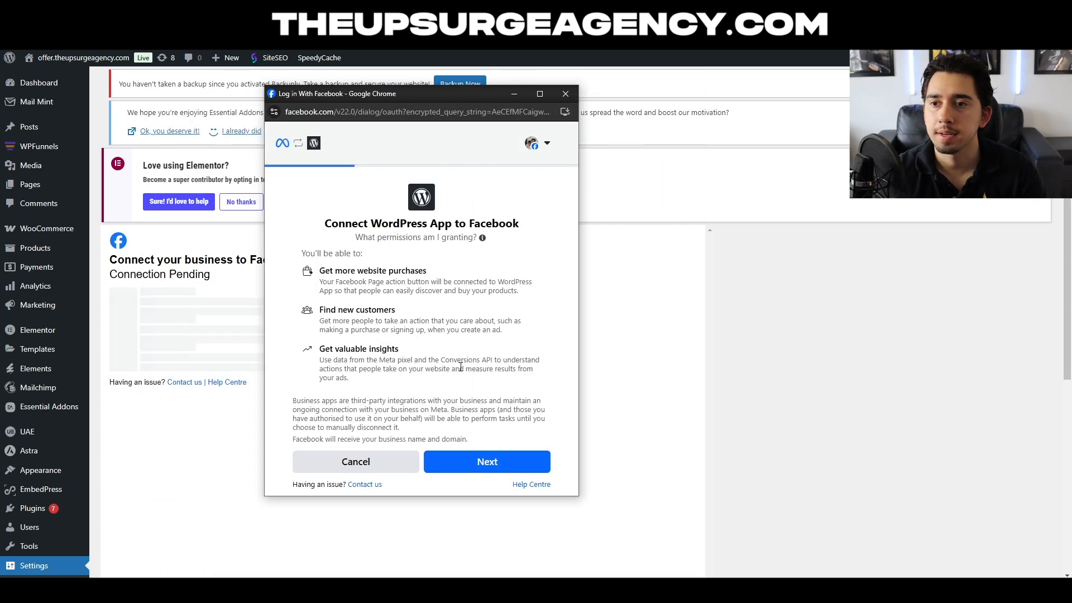
click(487, 461)
- Select tellomediaco as the business portfolio for the WordPress connection
click(451, 258)
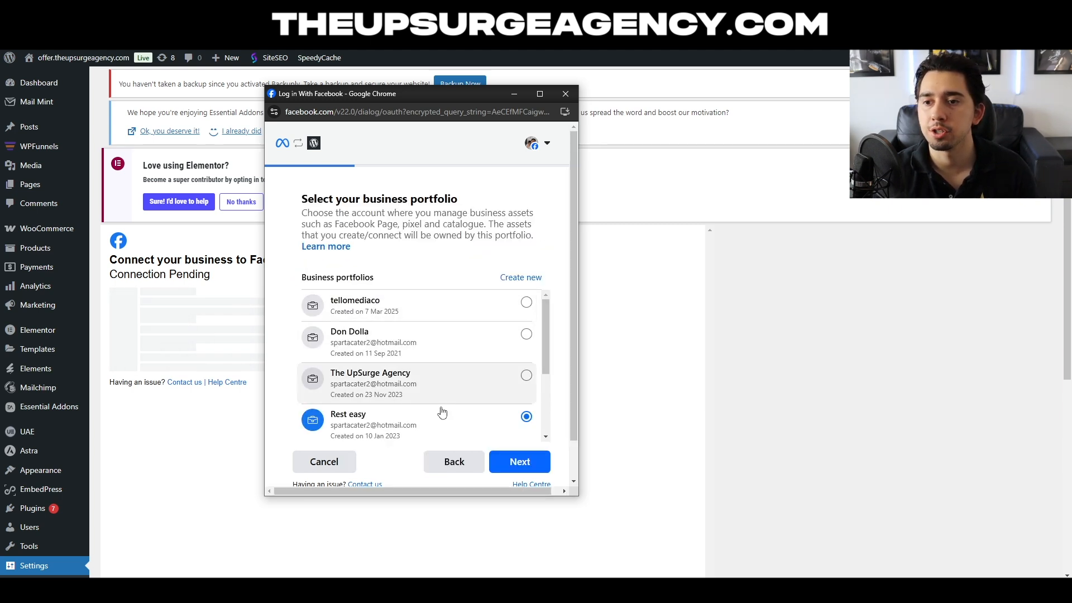
click(384, 307)
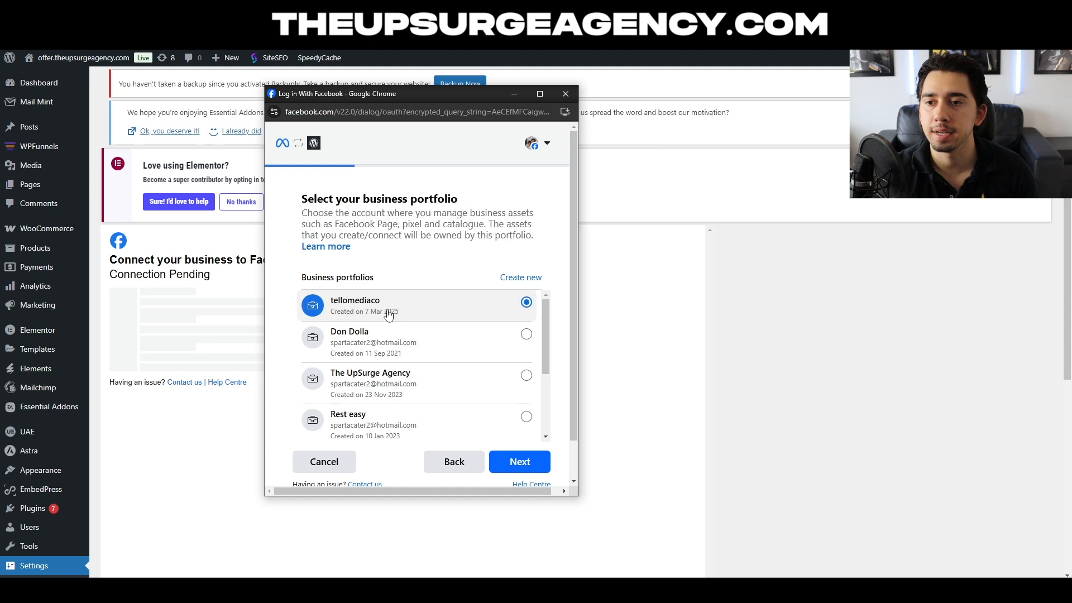
click(521, 467)
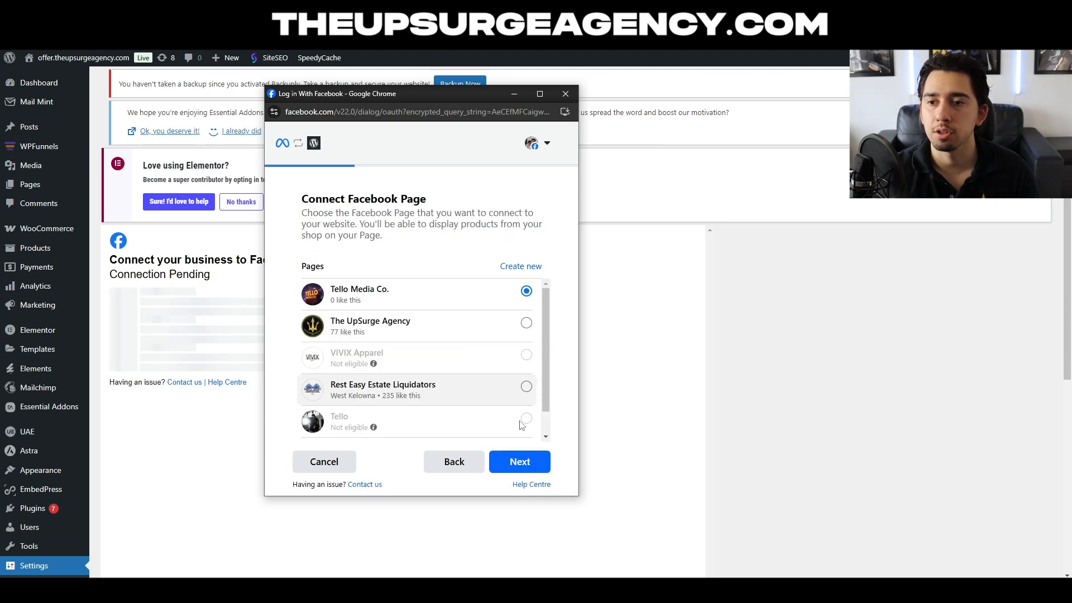
click(521, 468)
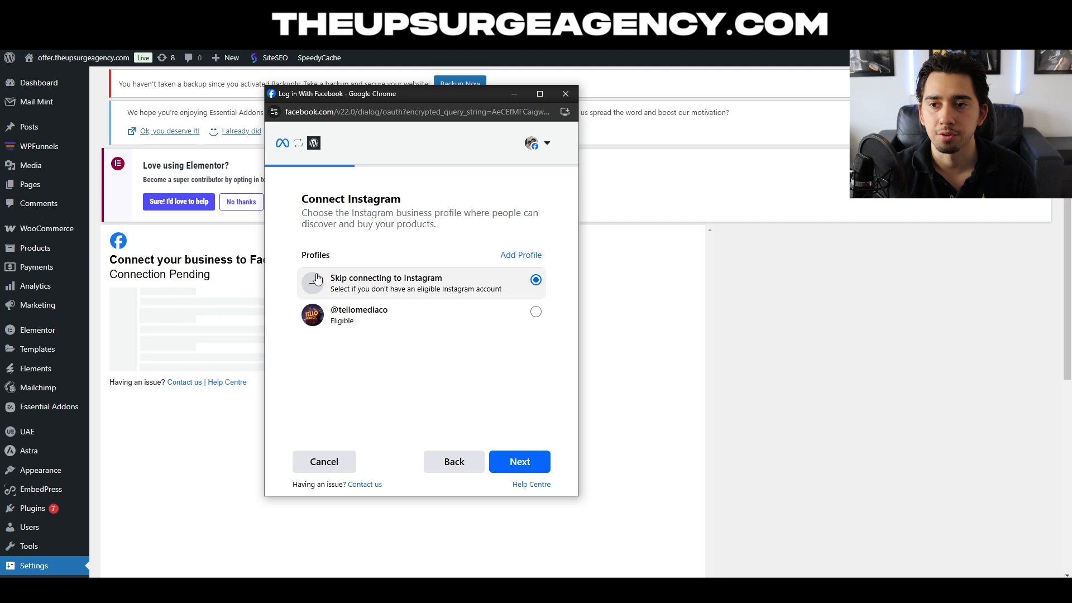
click(385, 321)
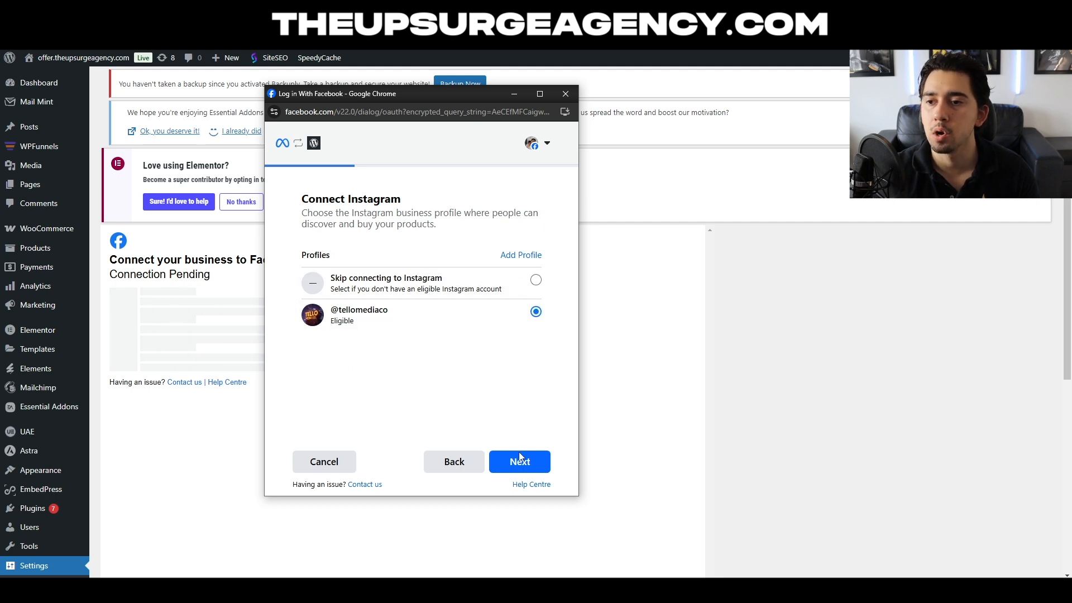
click(528, 466)
- Create a new ad account named Tello Media Co for the connection
scroll(522, 350, up, 5)
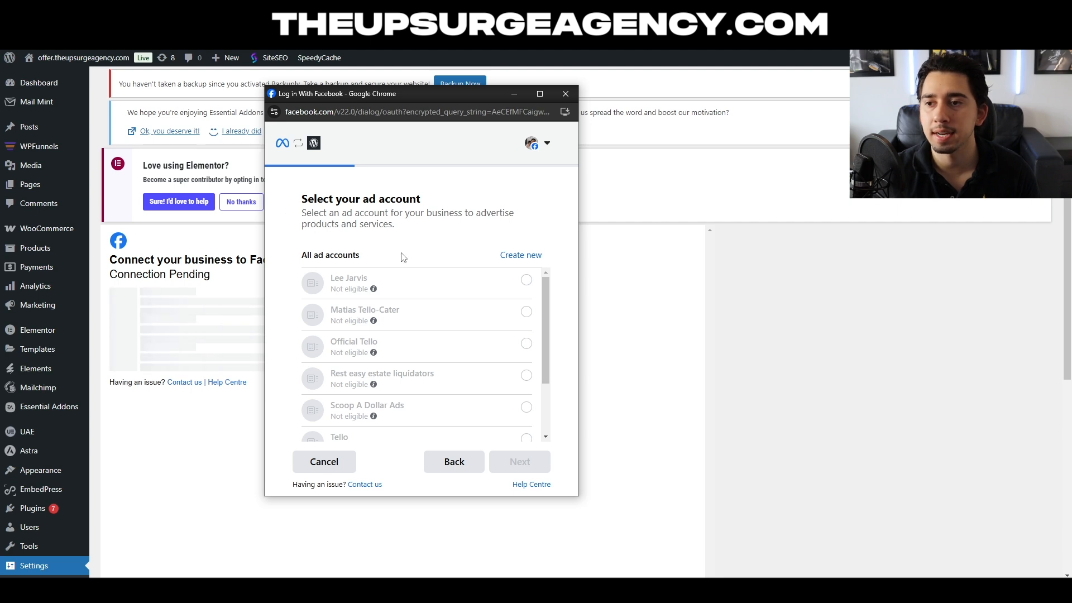
click(521, 255)
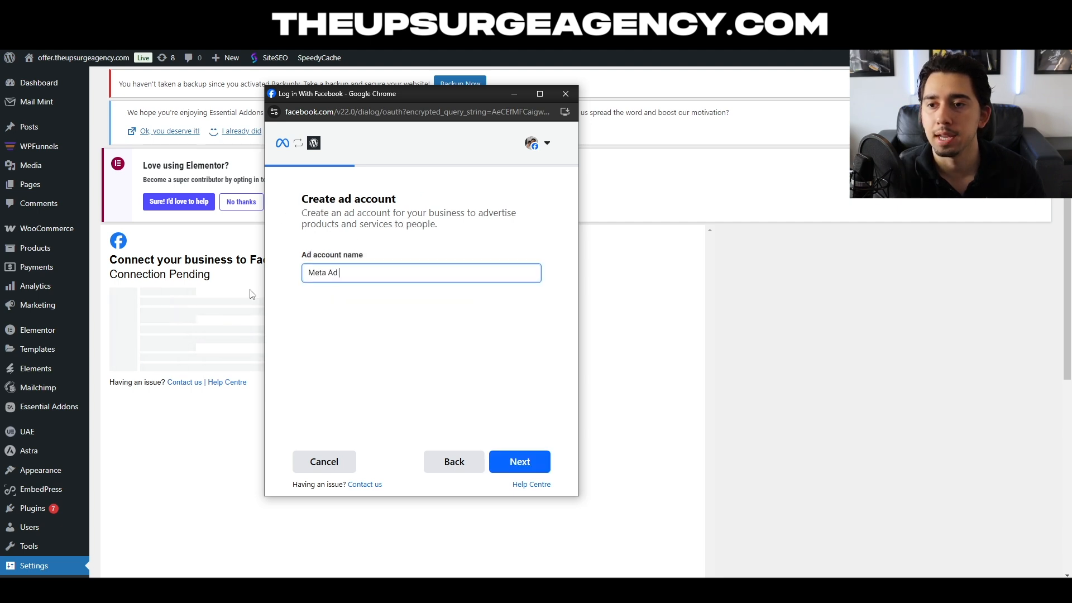
key(BackSpace)
key(BackSpace)
key(BackSpace)
key(BackSpace)
key(BackSpace)
key(BackSpace)
key(BackSpace)
text(Tello Media Co)
click(532, 455)
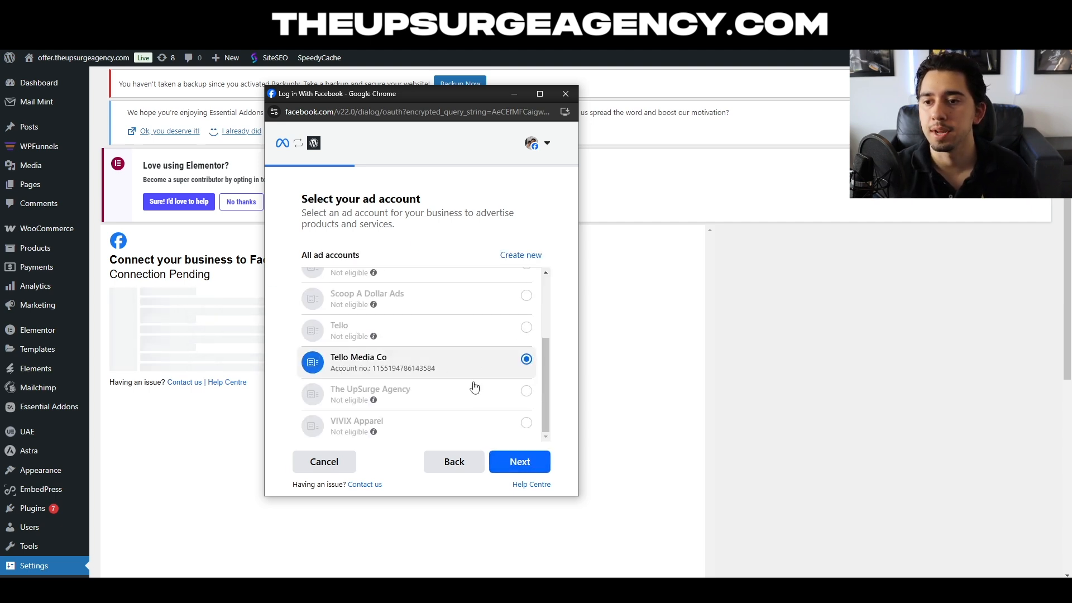
- Connect the Tello Media Co ad account and the selected Tello Media pixel, confirm the connection settings, and accept WordPress App's permissions
click(515, 463)
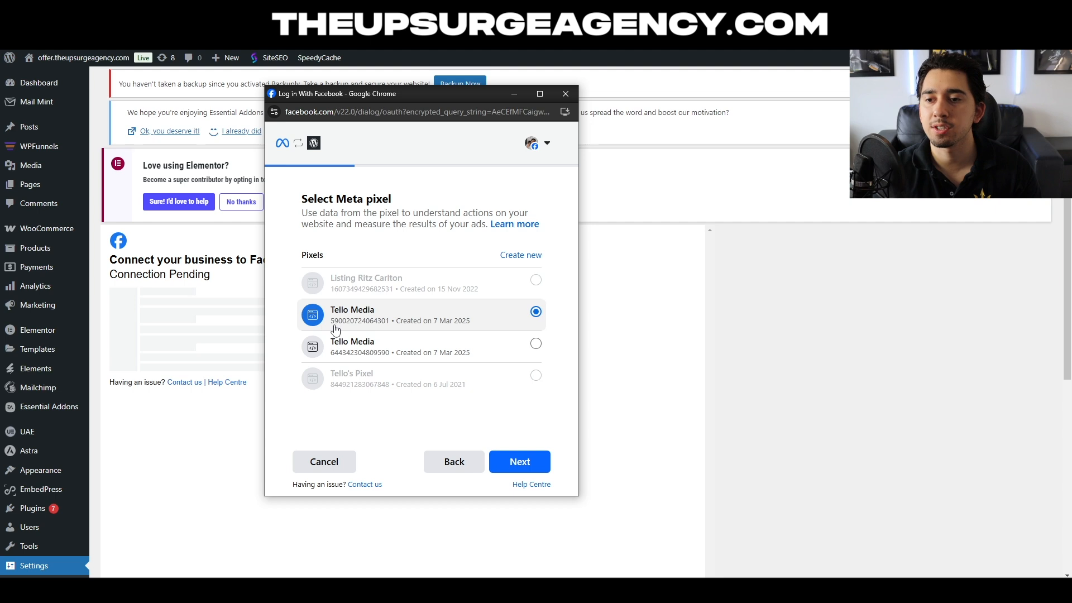
click(493, 455)
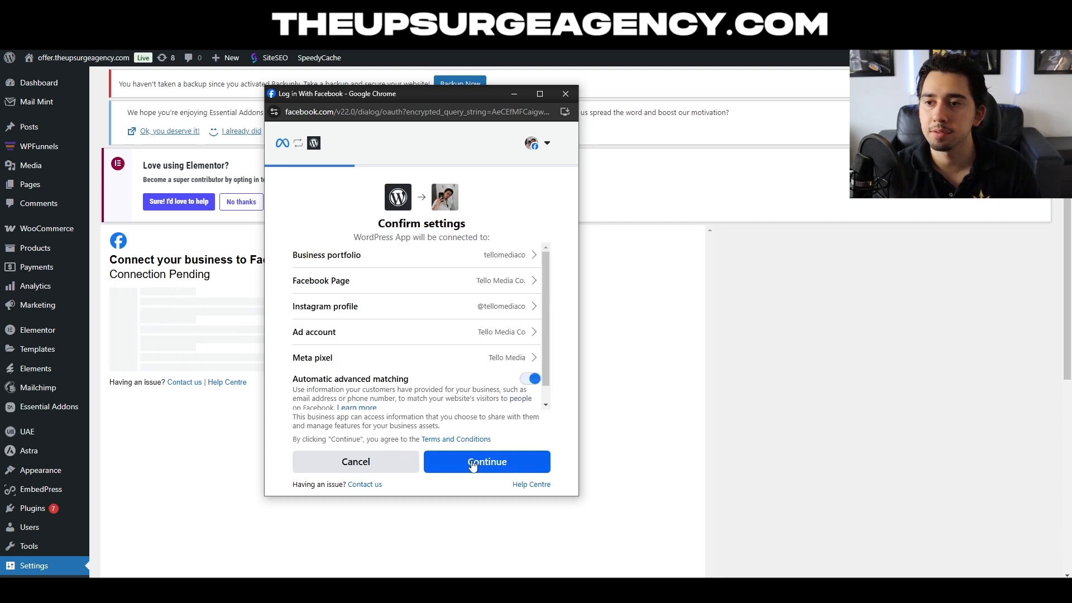
click(474, 465)
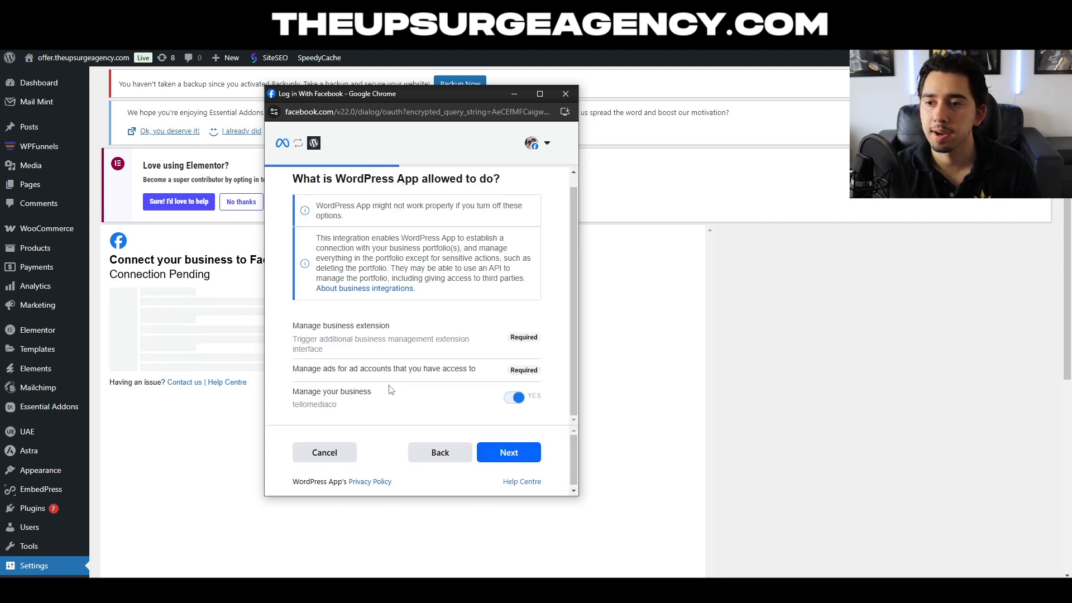
click(518, 458)
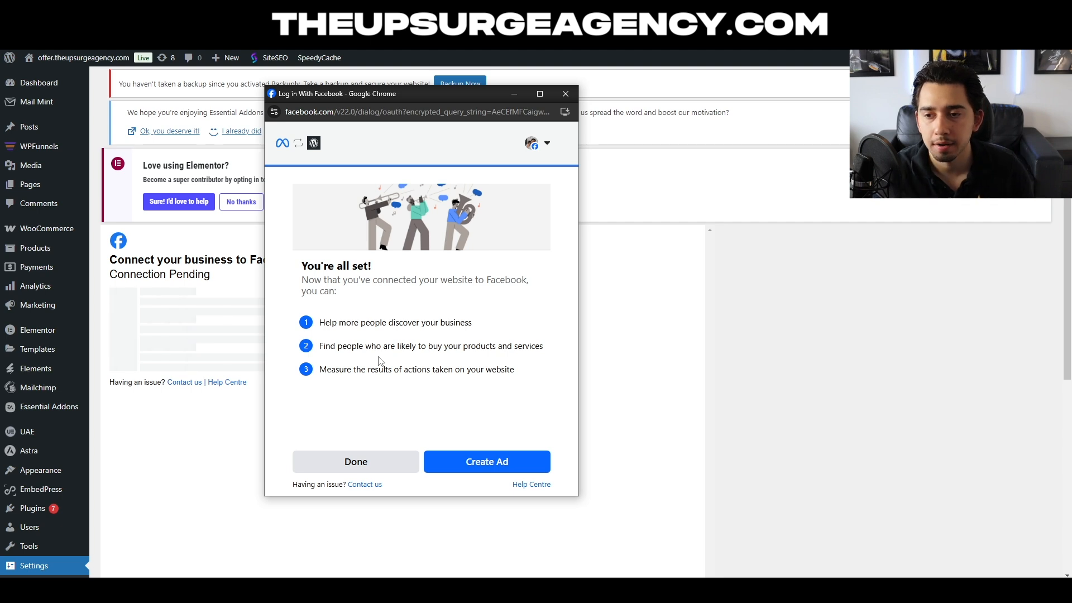
- Complete the Facebook connection and agree to share the system user token with offer.theupsurgeagency.com
click(356, 461)
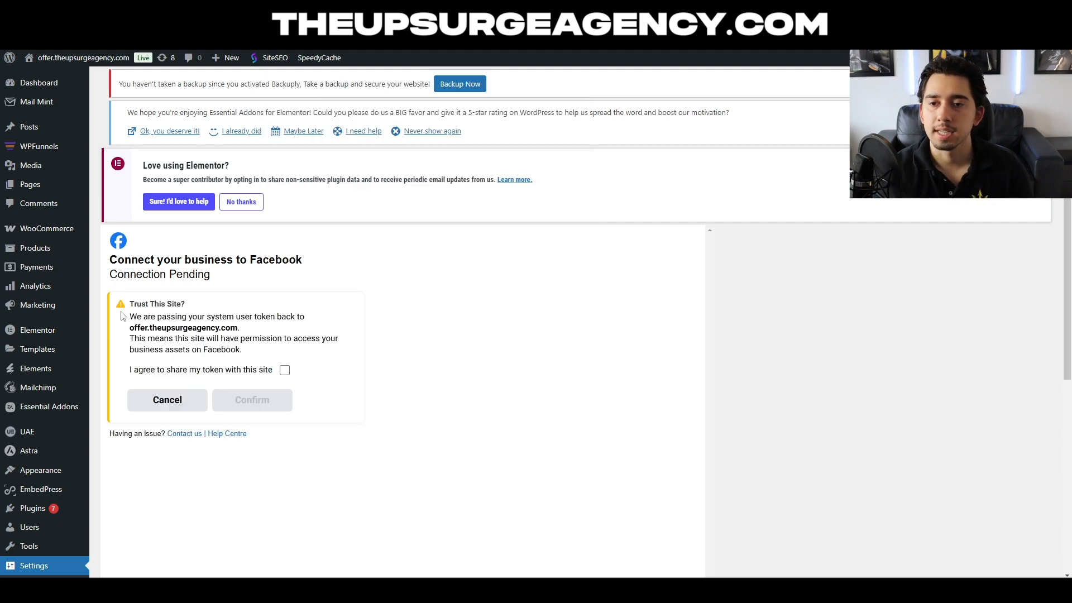
click(285, 371)
click(252, 400)
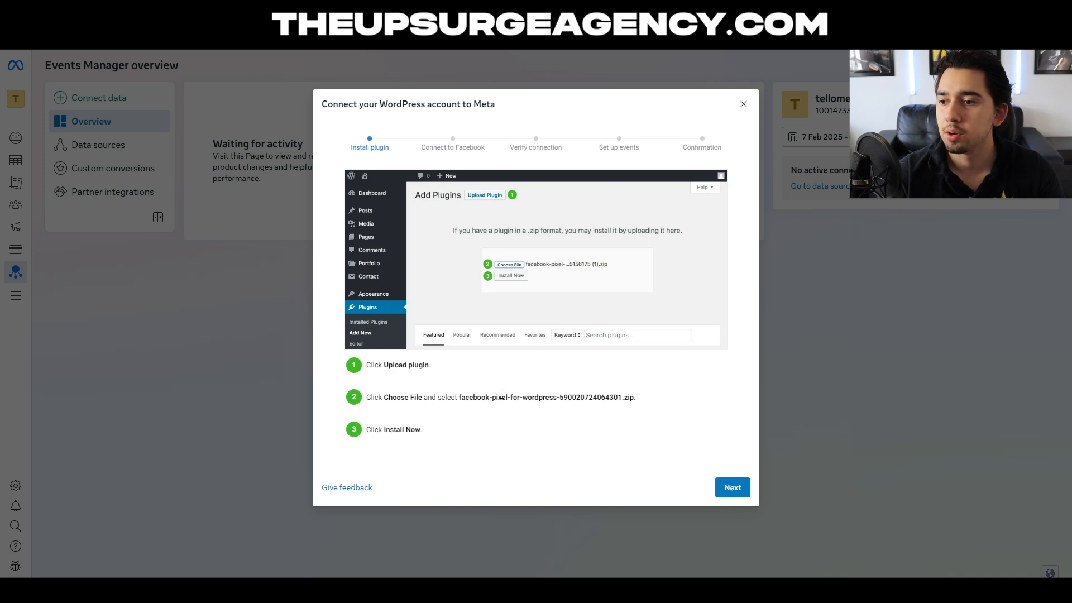
click(732, 488)
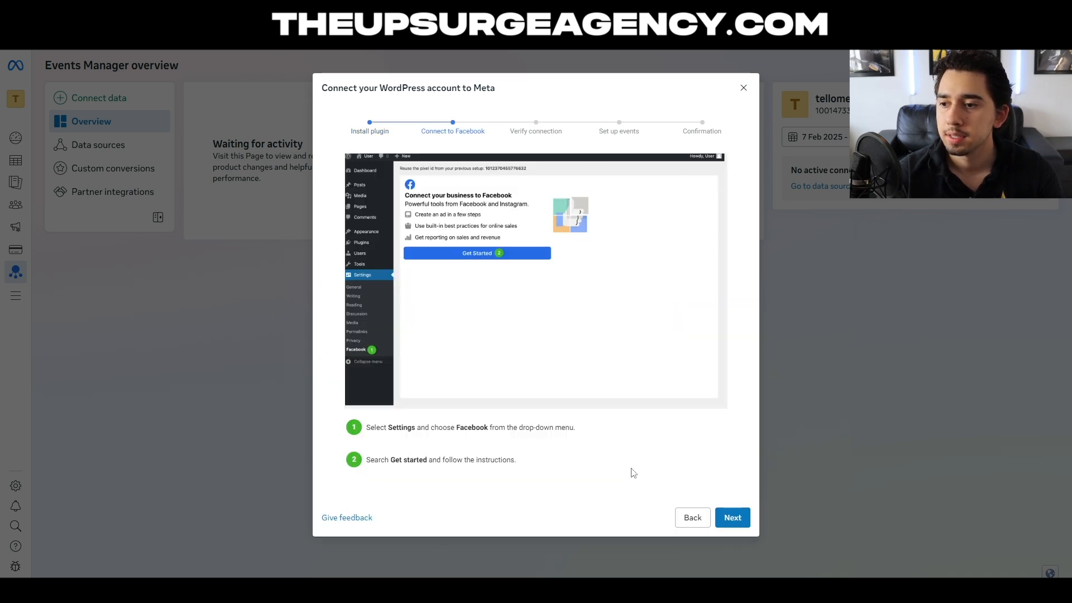
click(734, 516)
click(436, 331)
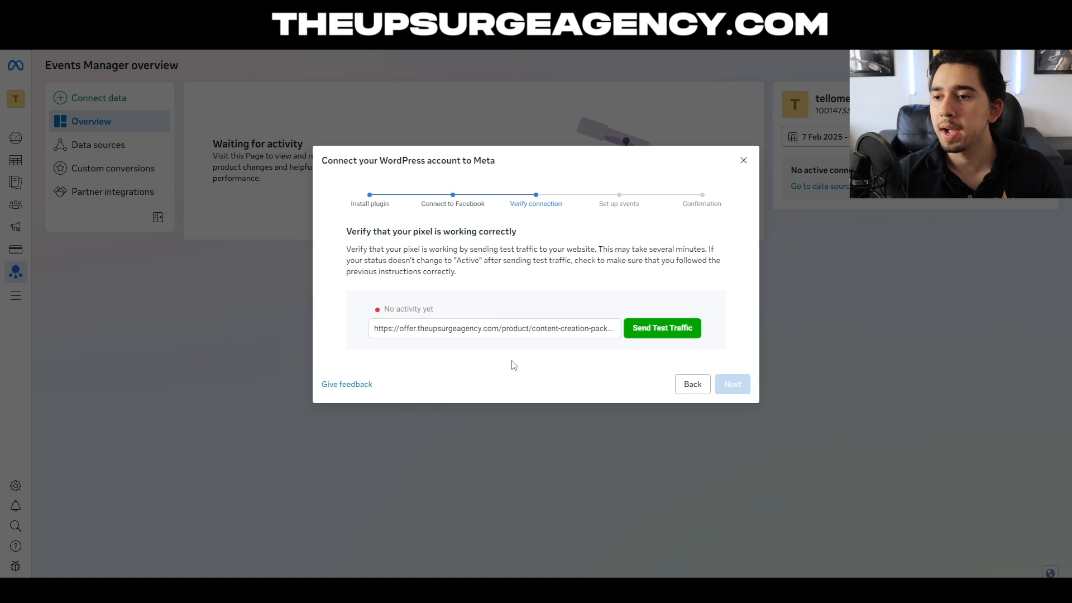
click(559, 334)
click(582, 356)
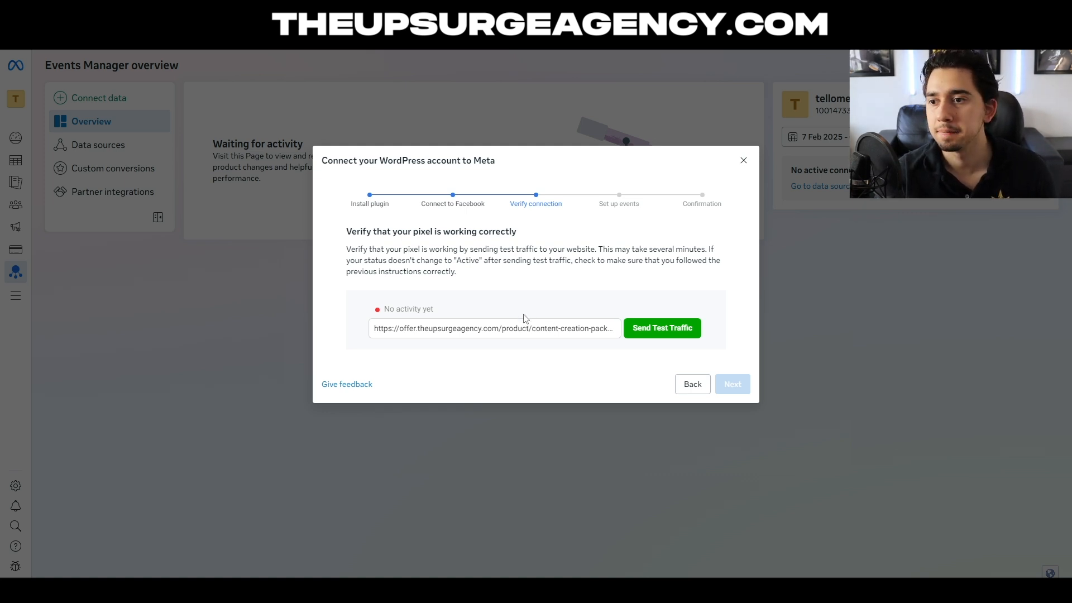
click(663, 330)
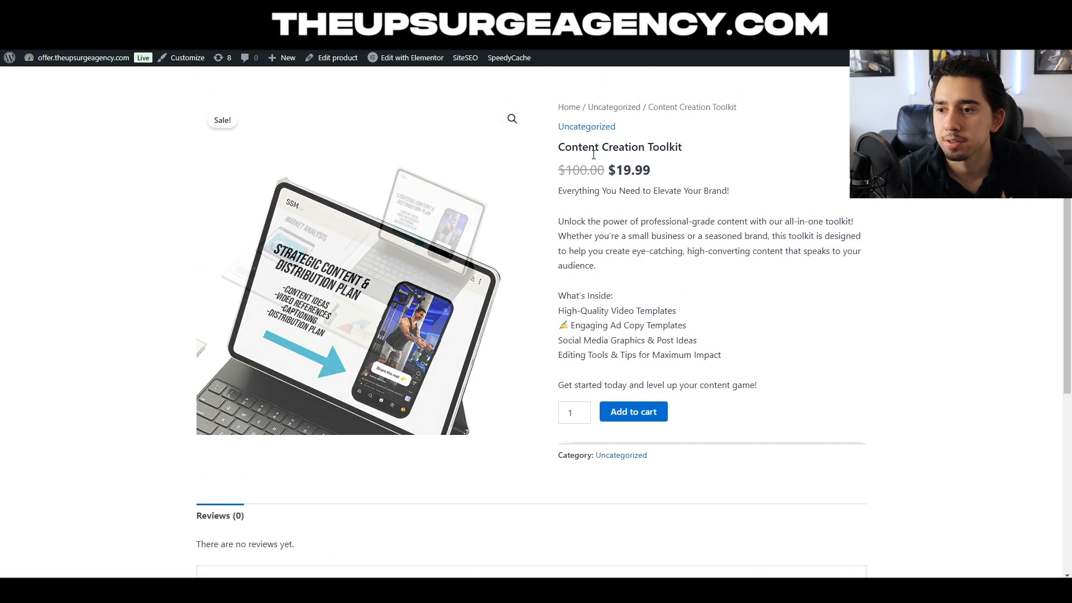
- Add the Content Creation Toolkit to the cart on the product page to generate activity, then return to Events Manager
click(637, 413)
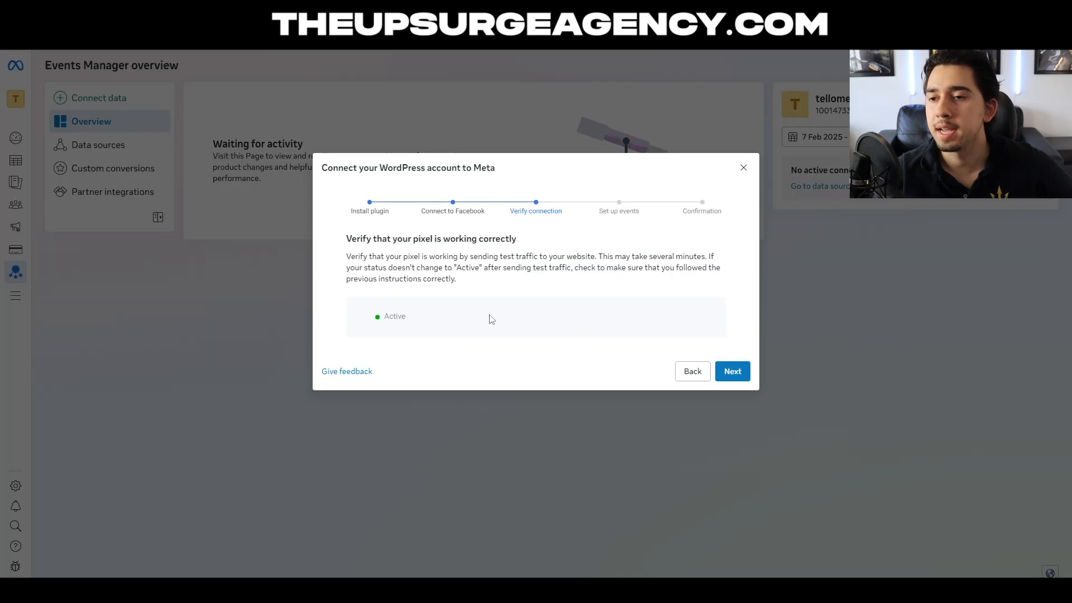
double_click(395, 316)
click(482, 296)
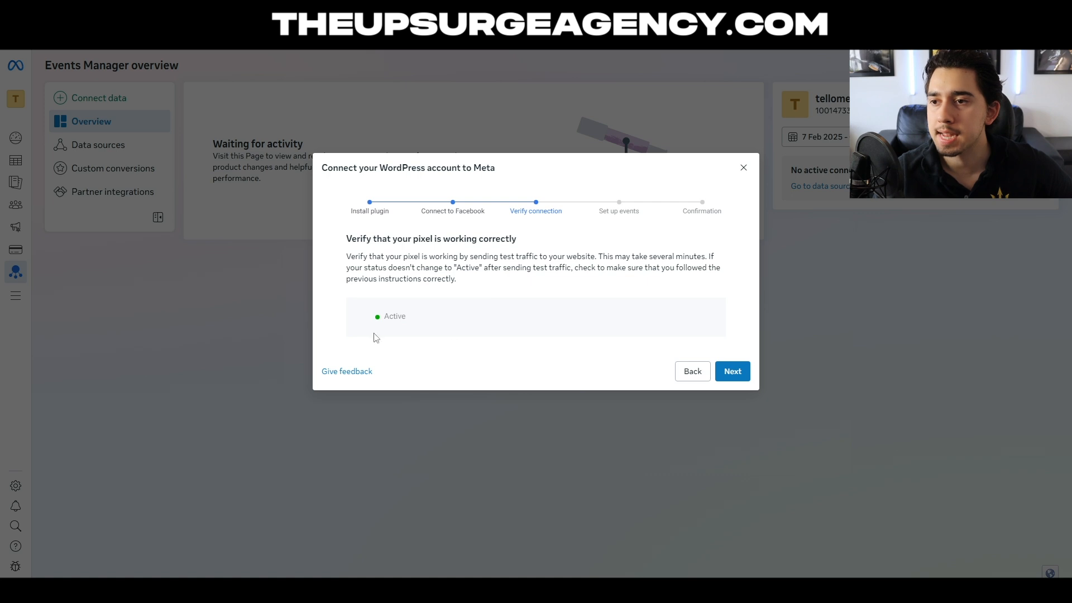
click(733, 374)
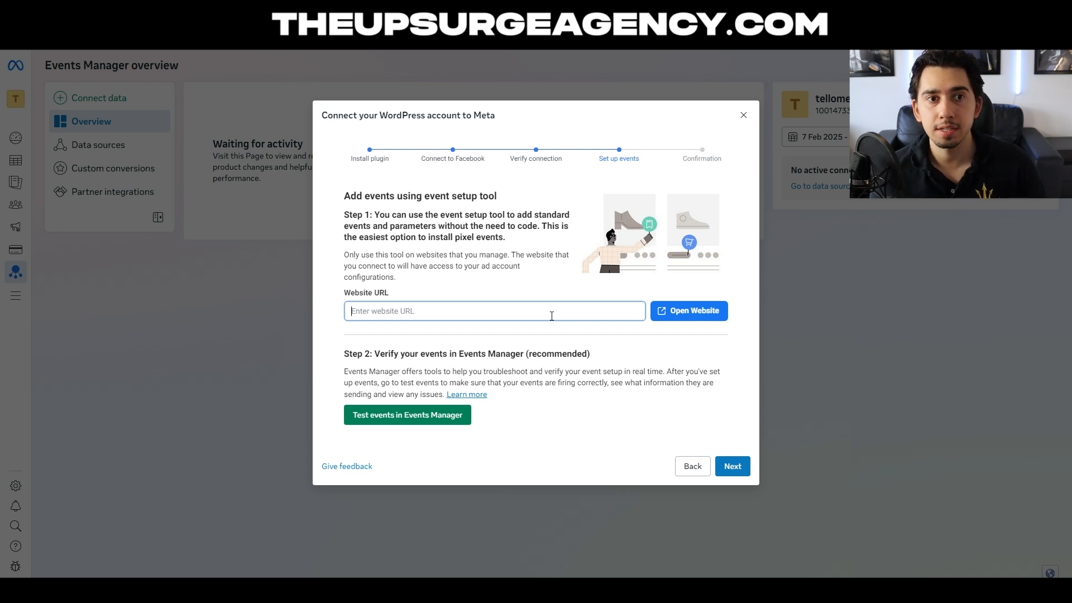
text(https://offer.theupsurgeagency.com/product/content-creation-package/)
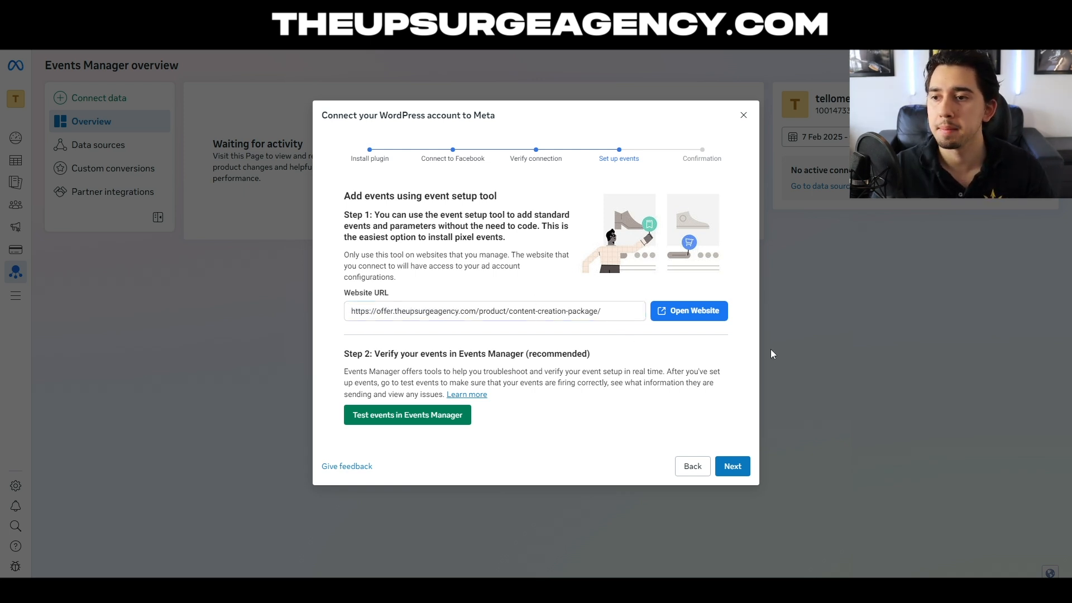
click(666, 318)
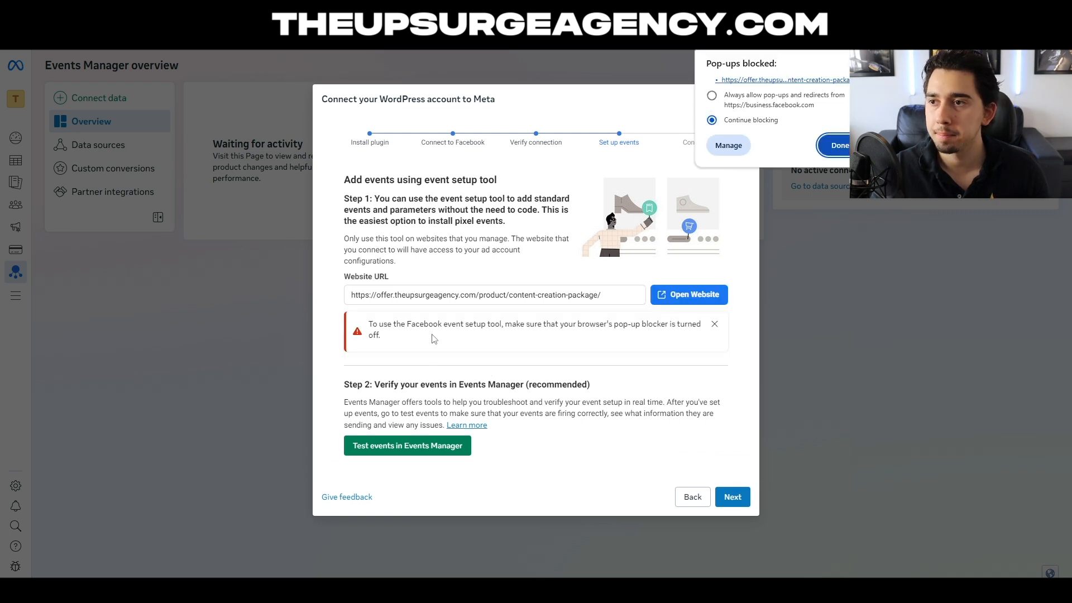
click(748, 104)
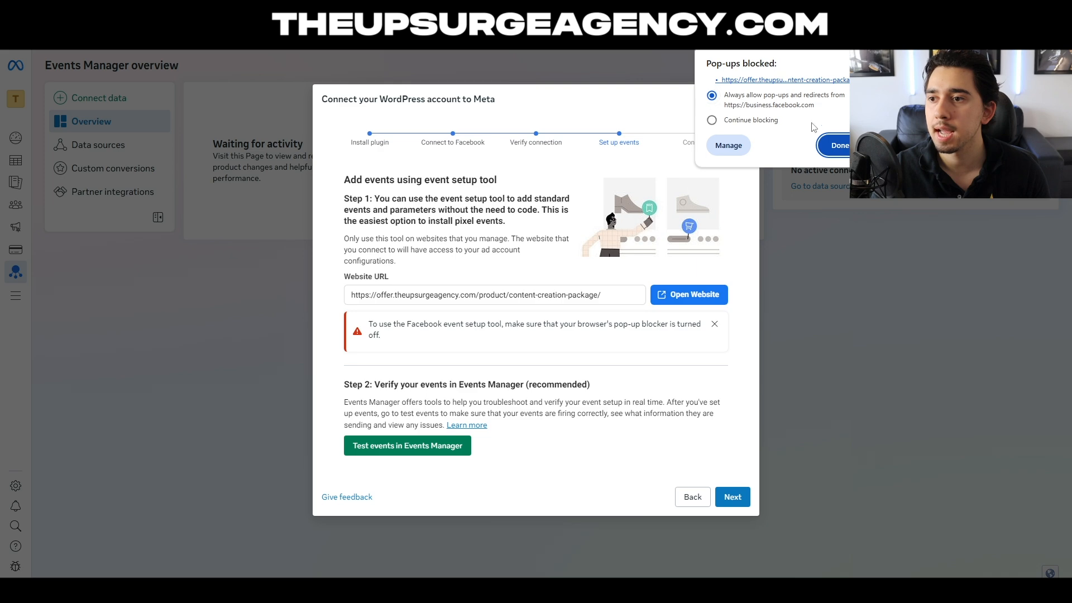
click(841, 148)
click(689, 295)
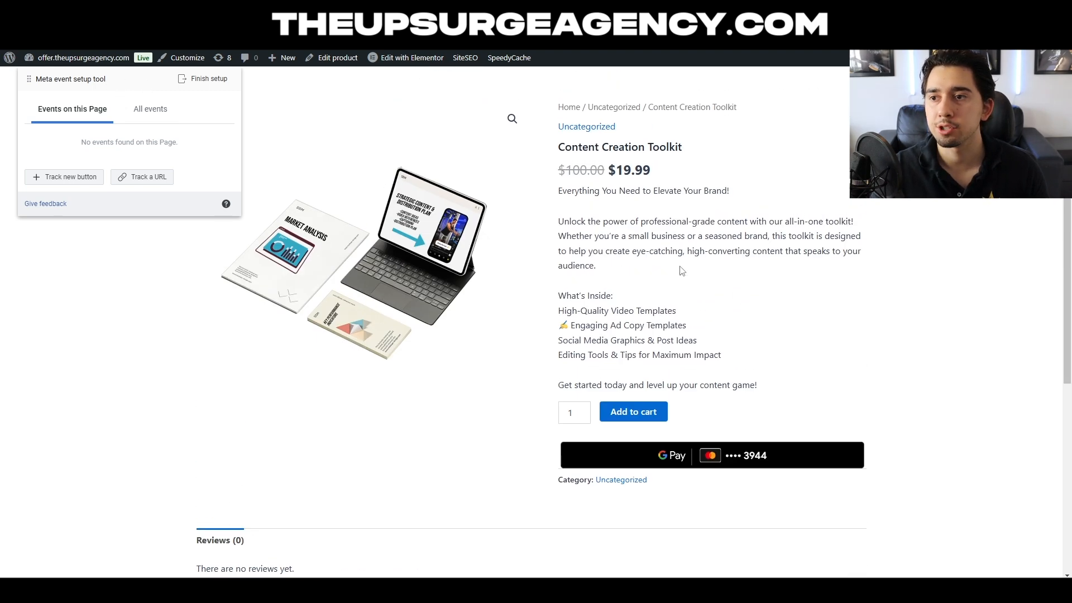
- Track a new button on the product page, choosing the review form's Submit button for the event
click(64, 178)
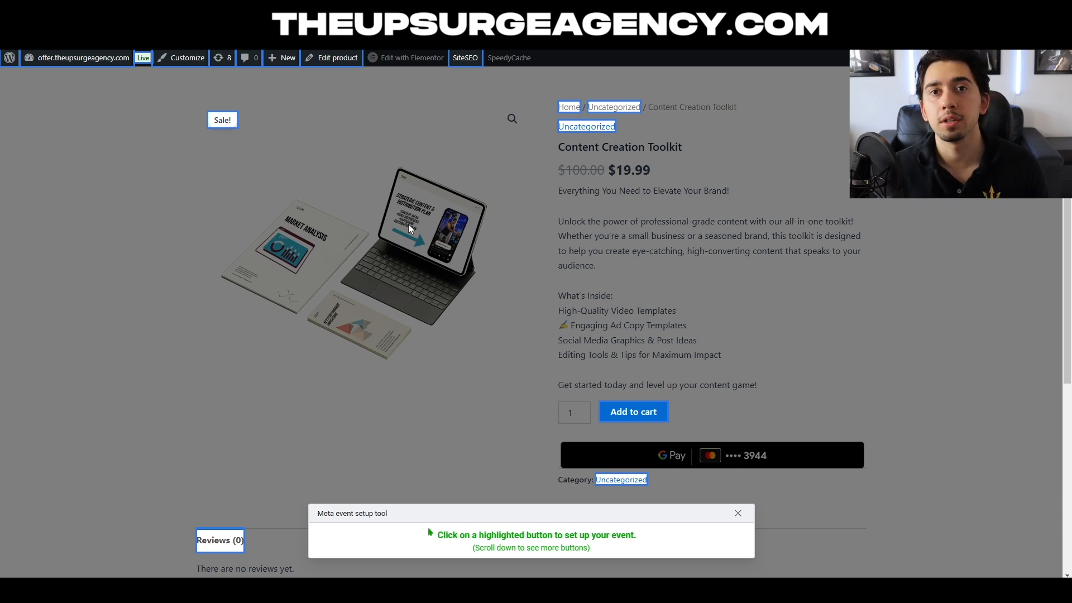
scroll(371, 396, down, 5)
scroll(342, 386, up, 5)
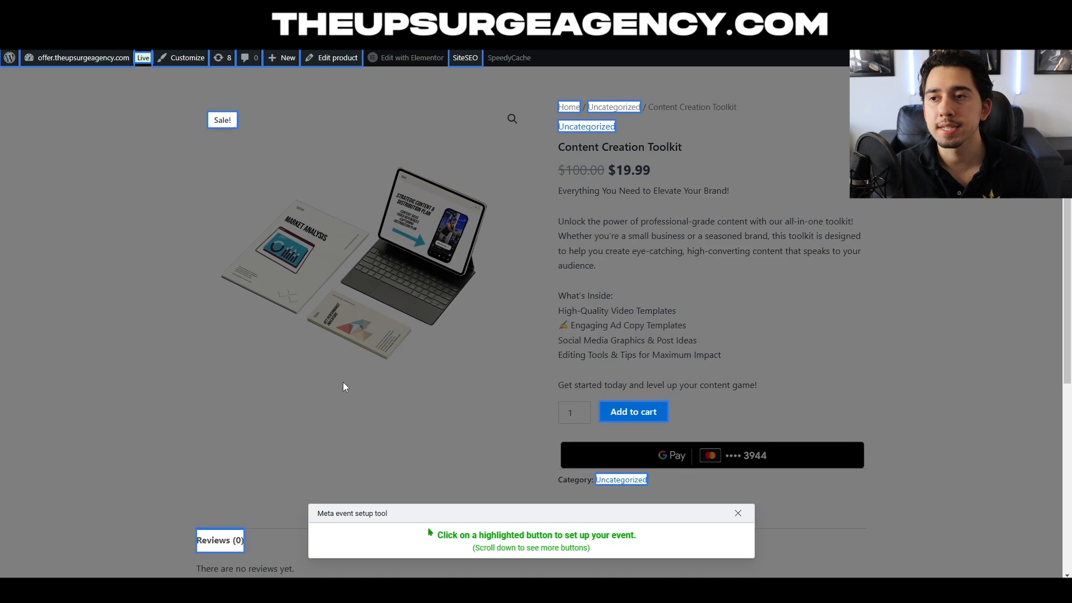
scroll(344, 386, down, 5)
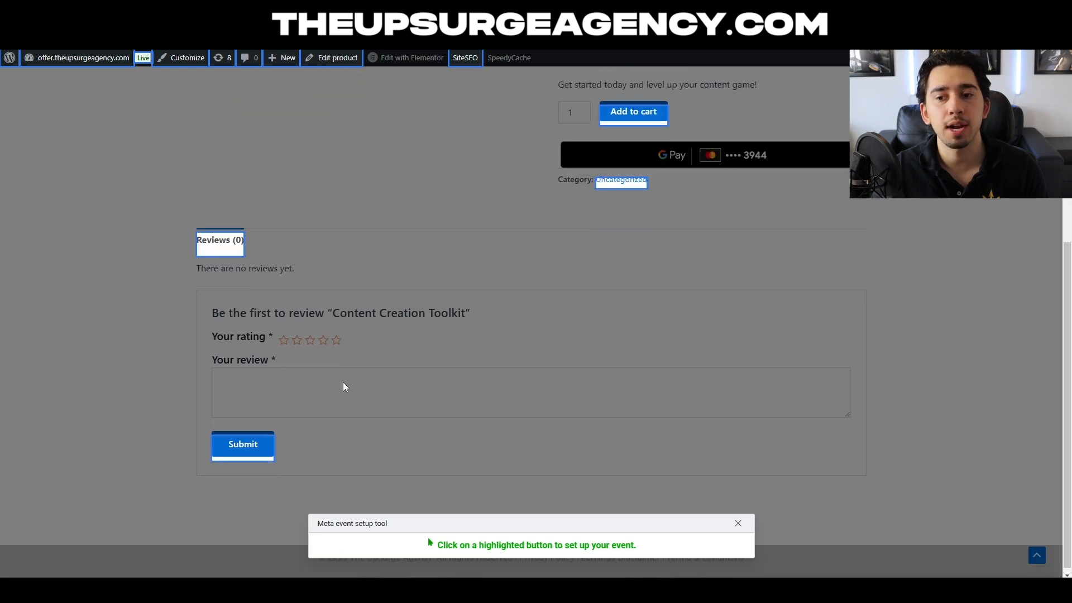
click(249, 443)
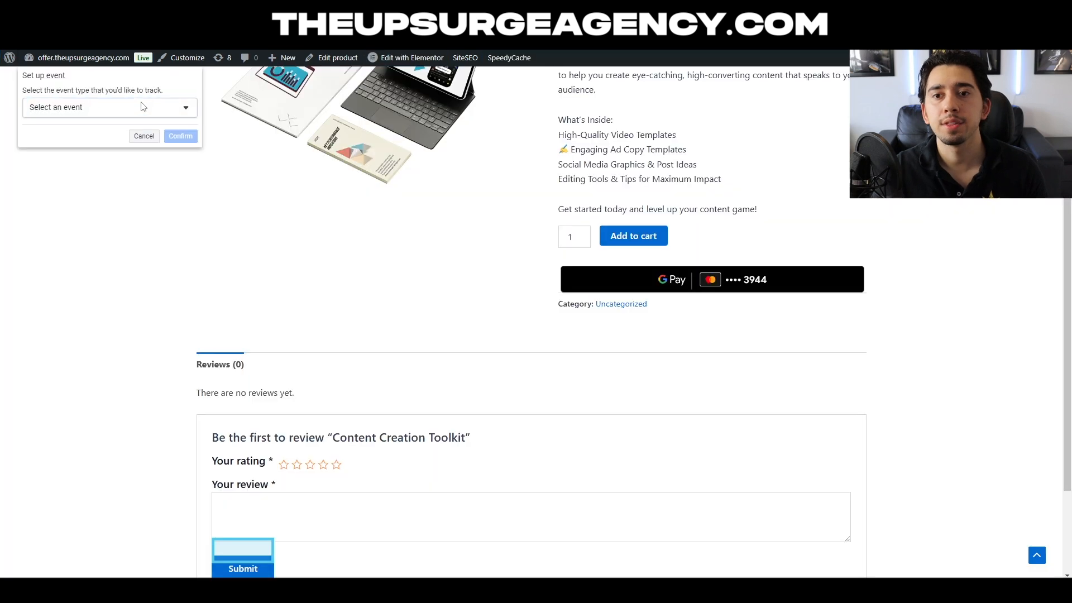
- Set the Submit button's event type to Contact and confirm the event
click(152, 108)
scroll(145, 148, down, 5)
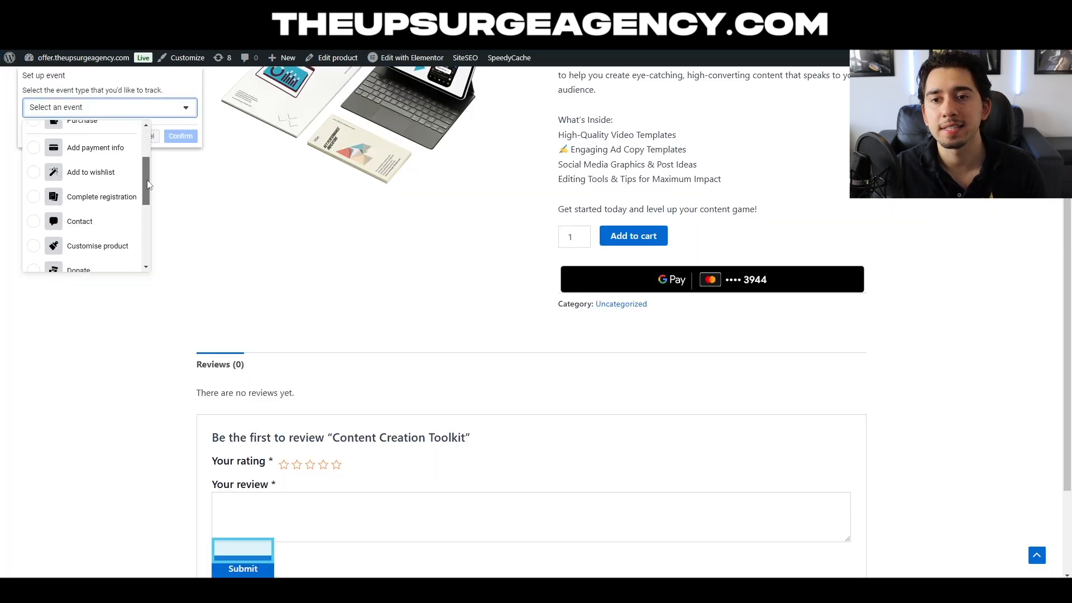
scroll(144, 144, up, 5)
drag(147, 150, 138, 264)
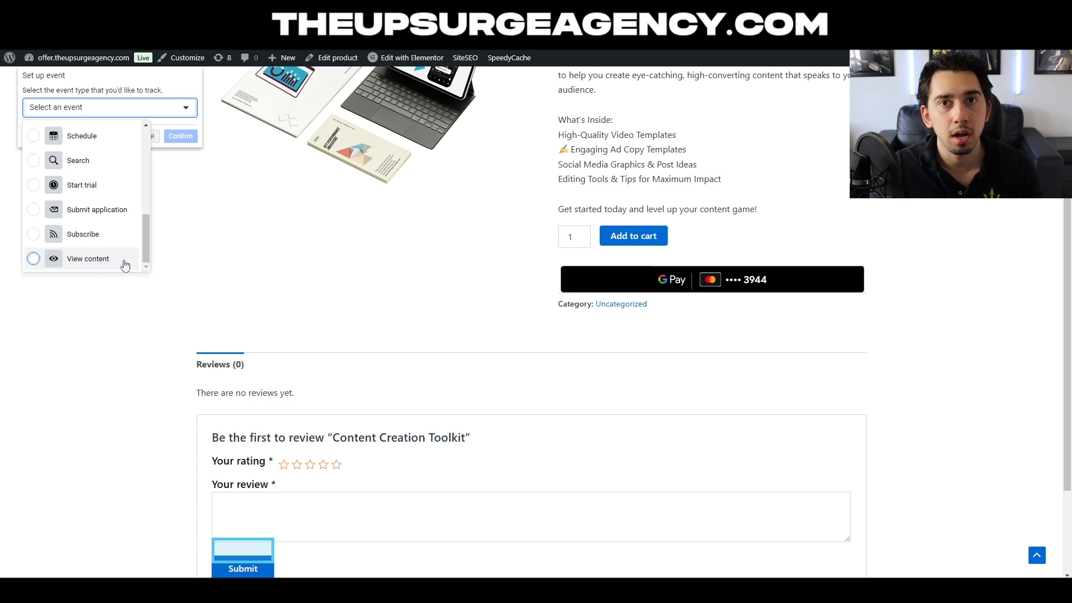
scroll(103, 262, up, 2)
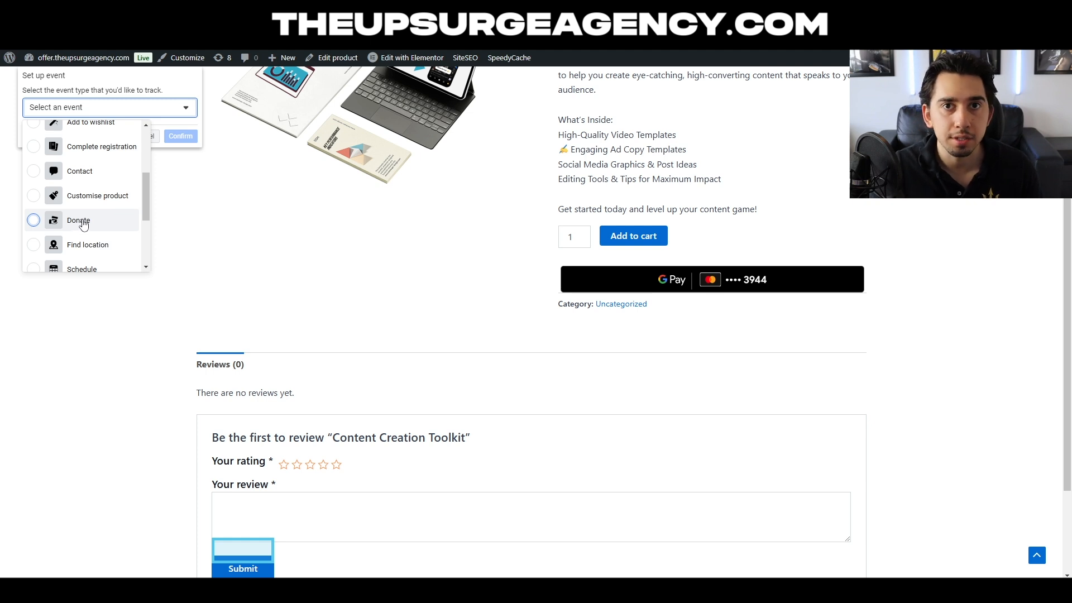
scroll(90, 235, up, 2)
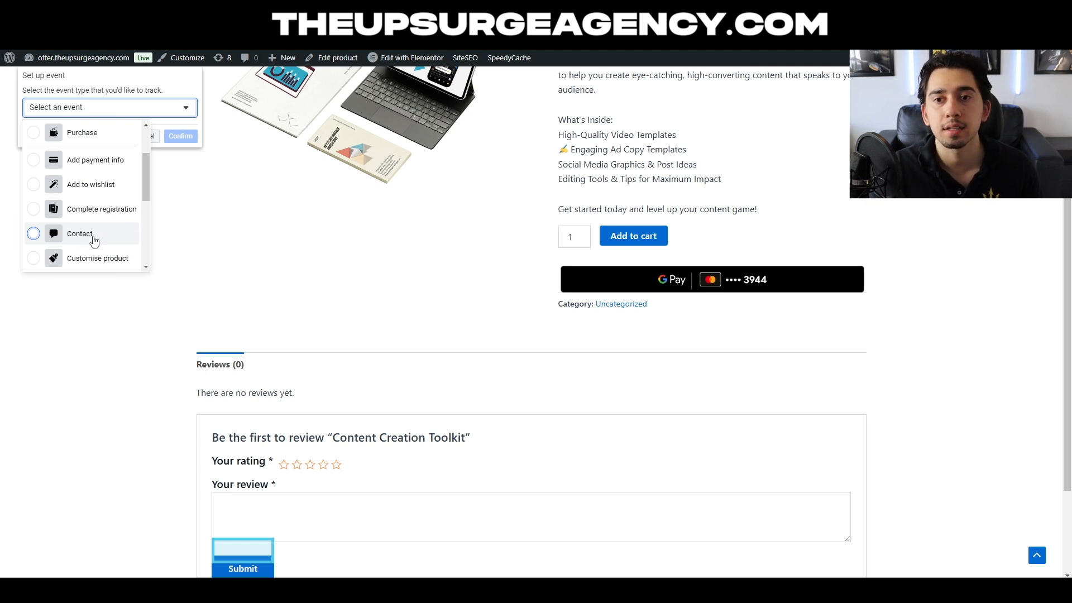
click(79, 234)
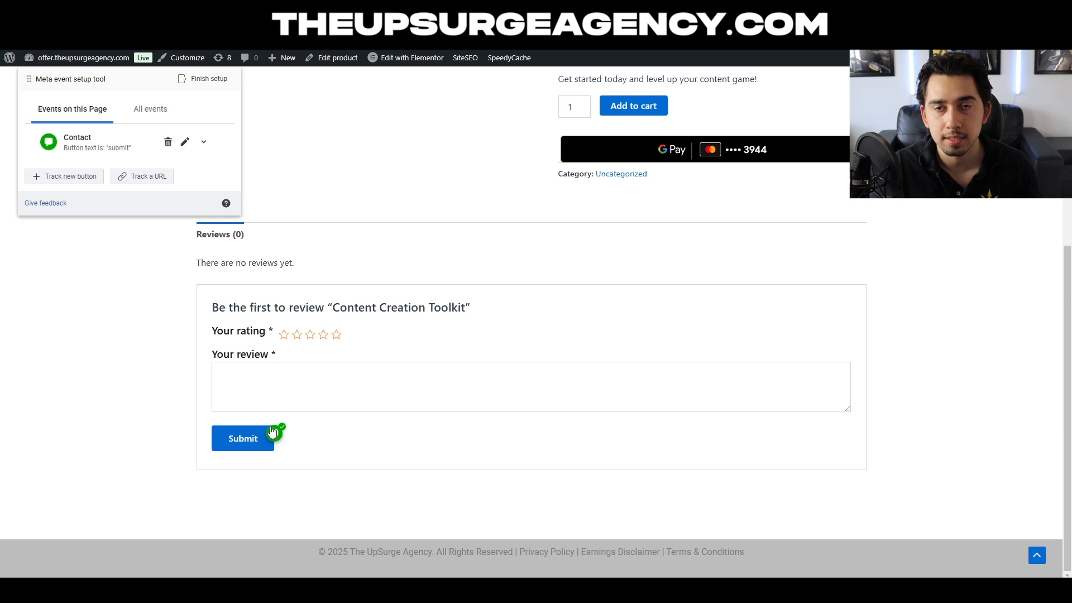
- Finish the setup in the Meta event setup tool
scroll(283, 327, up, 2)
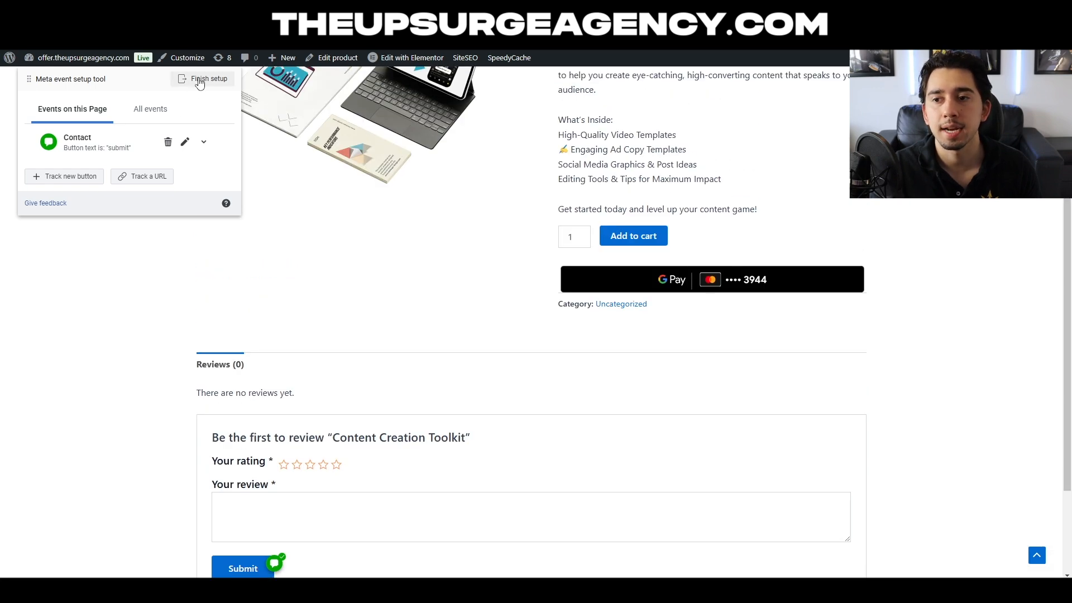
click(200, 81)
click(673, 448)
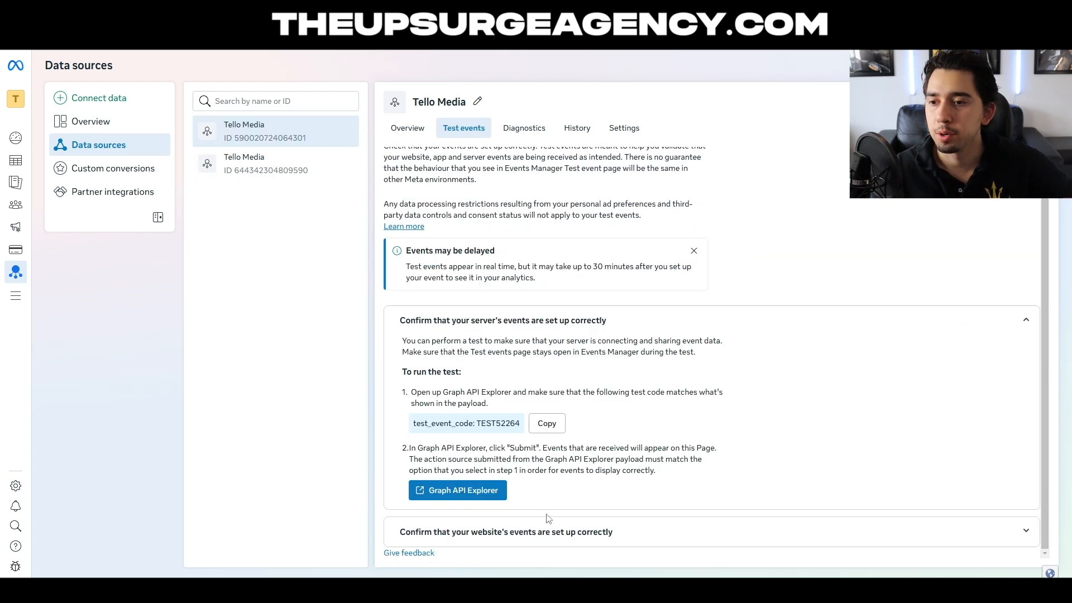
click(550, 531)
scroll(550, 519, down, 3)
click(458, 490)
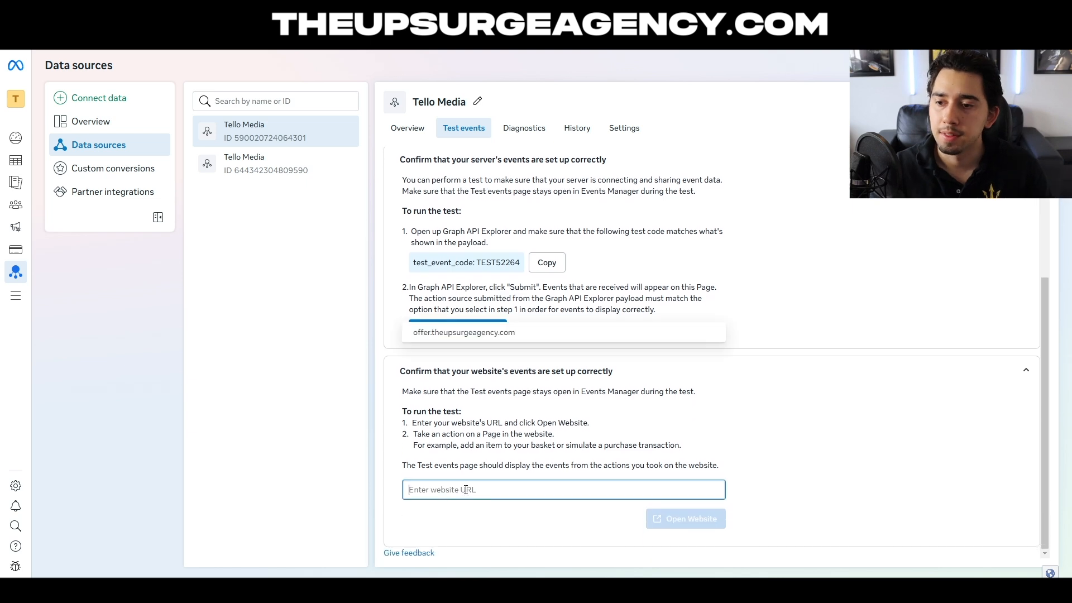
text(https://offer.theupsurgeagency.com/product/content-creation-package/)
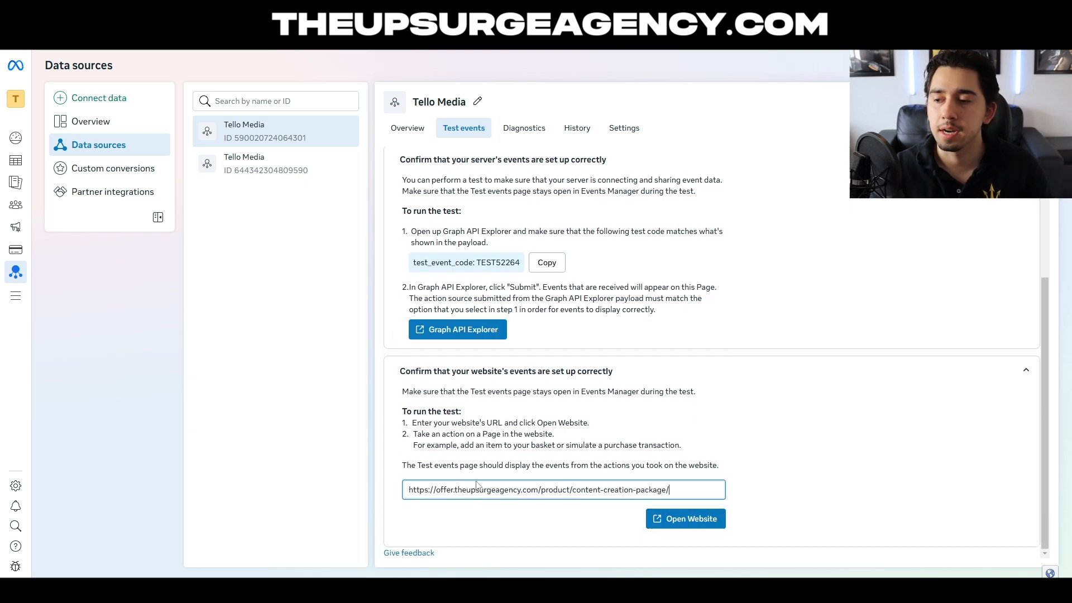
click(683, 521)
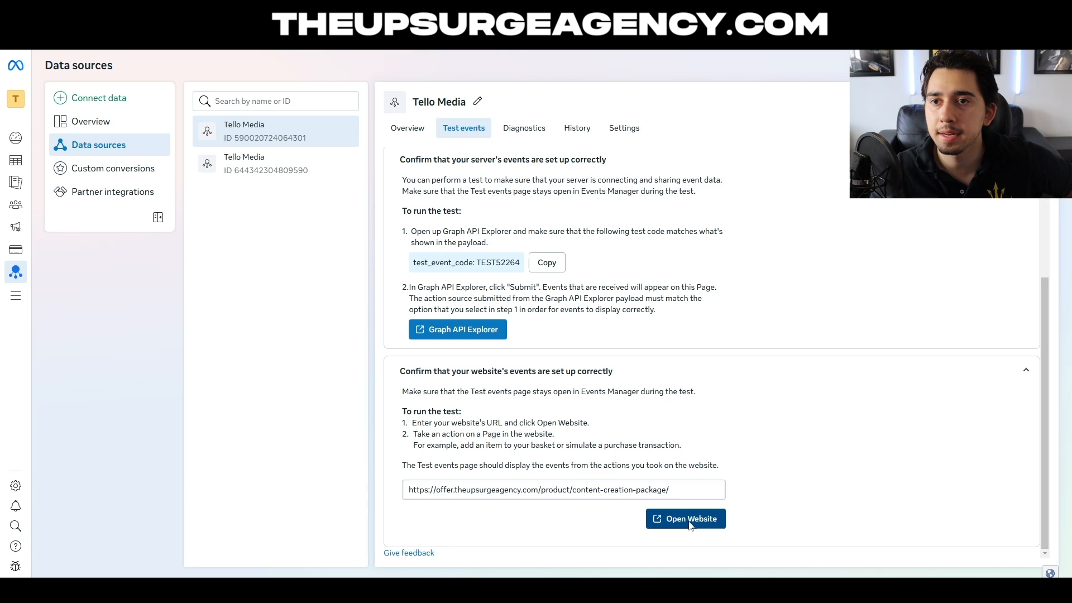
- Submit a five-star review of the Content Creation Toolkit reading "This product is incredible" to trigger the Contact event
scroll(346, 246, down, 5)
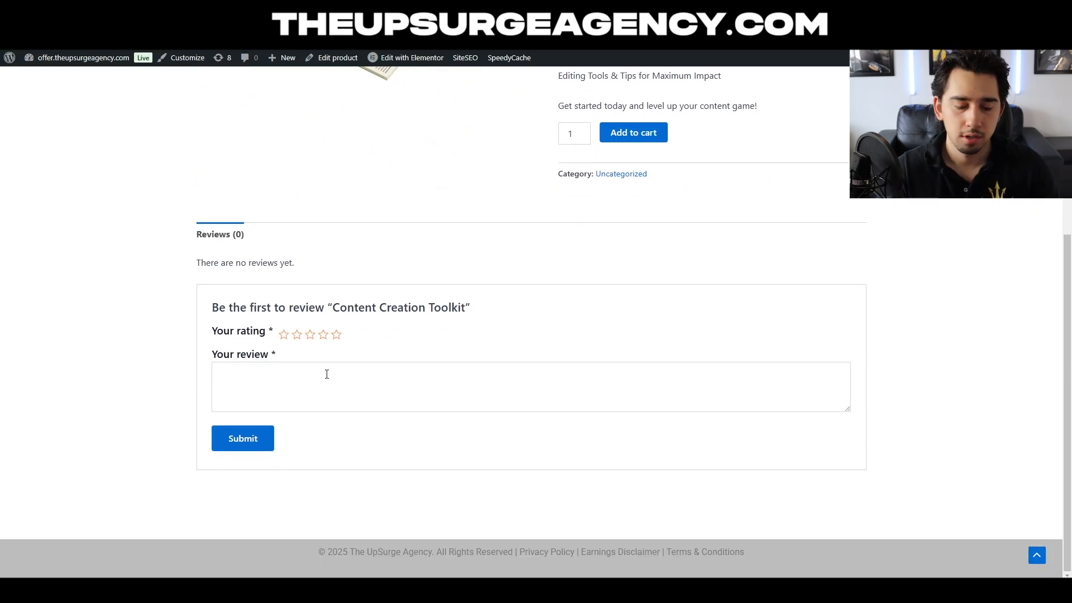
text(TH)
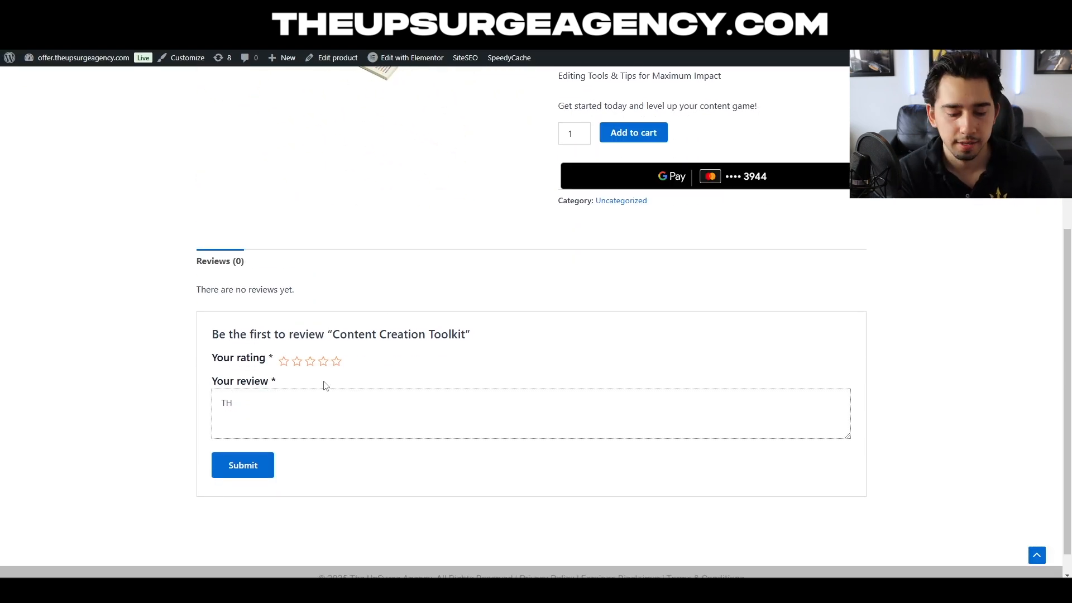
text(is product is incredible)
click(257, 474)
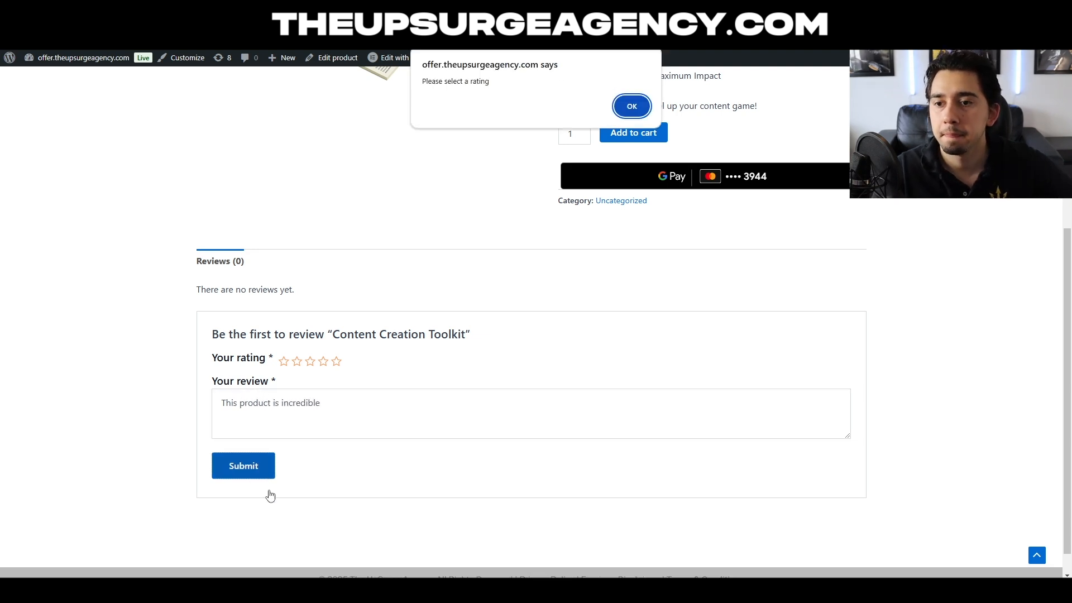
key(Return)
click(337, 361)
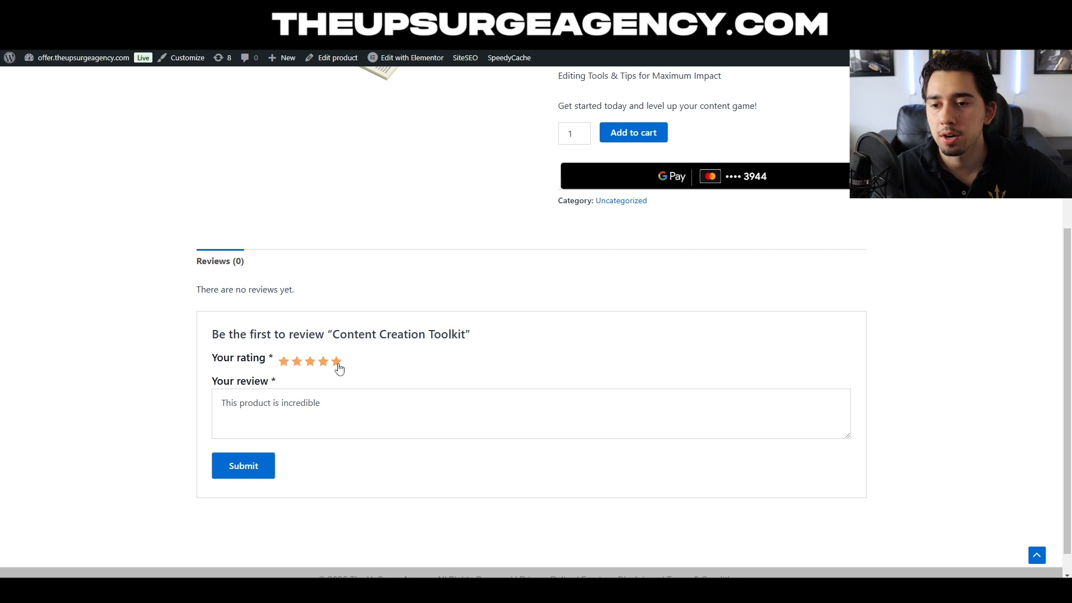
click(273, 465)
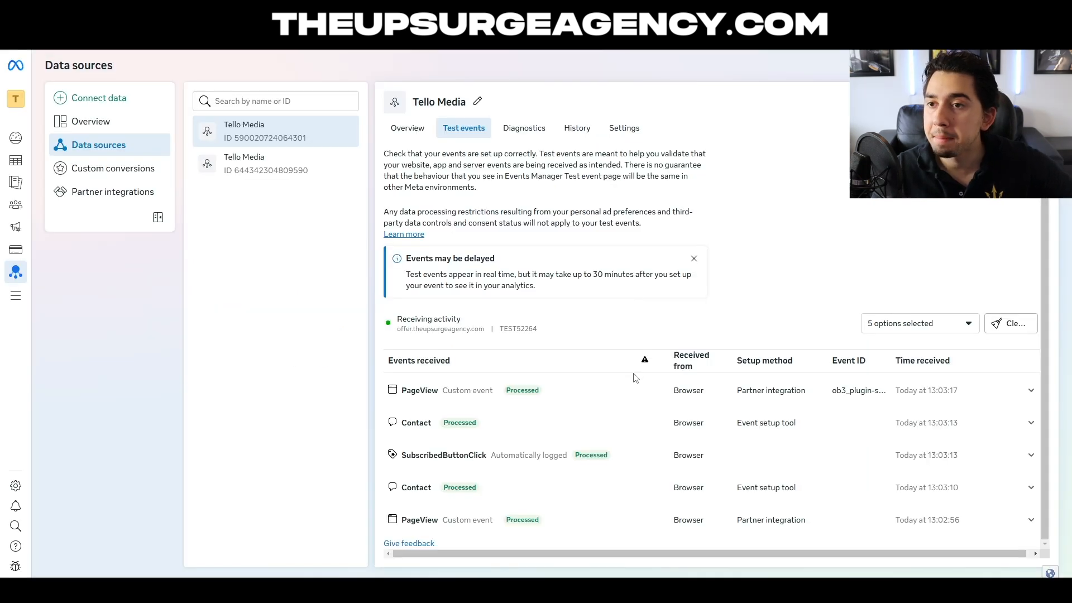